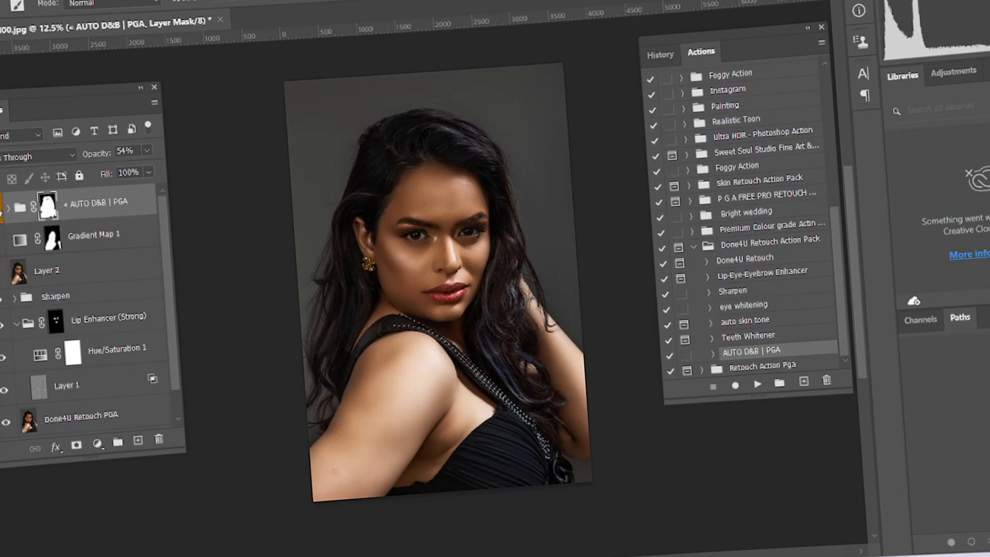
{"action": "scroll", "coordinate": [104, 396], "scroll_direction": "down", "scroll_amount": 1}
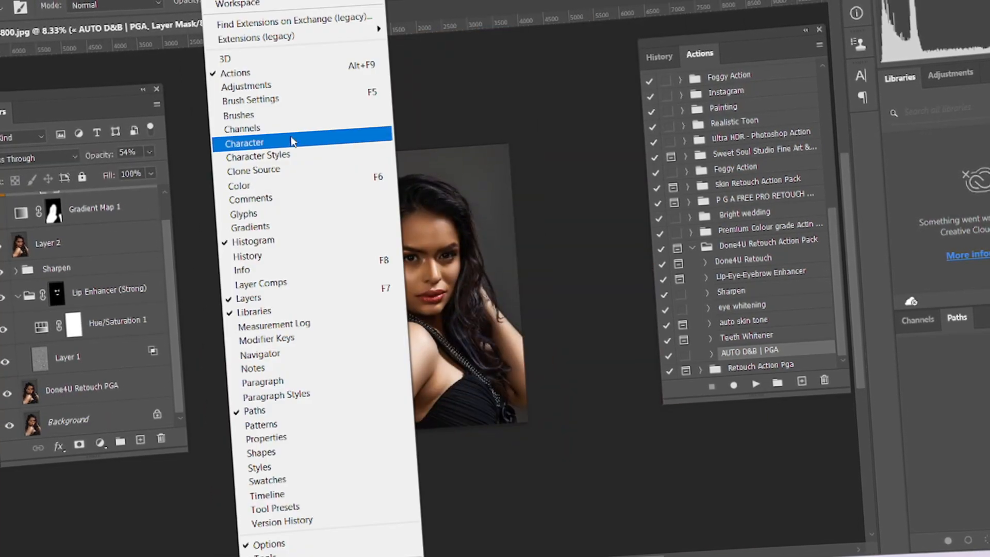
{"action": "left_click", "coordinate": [287, 261]}
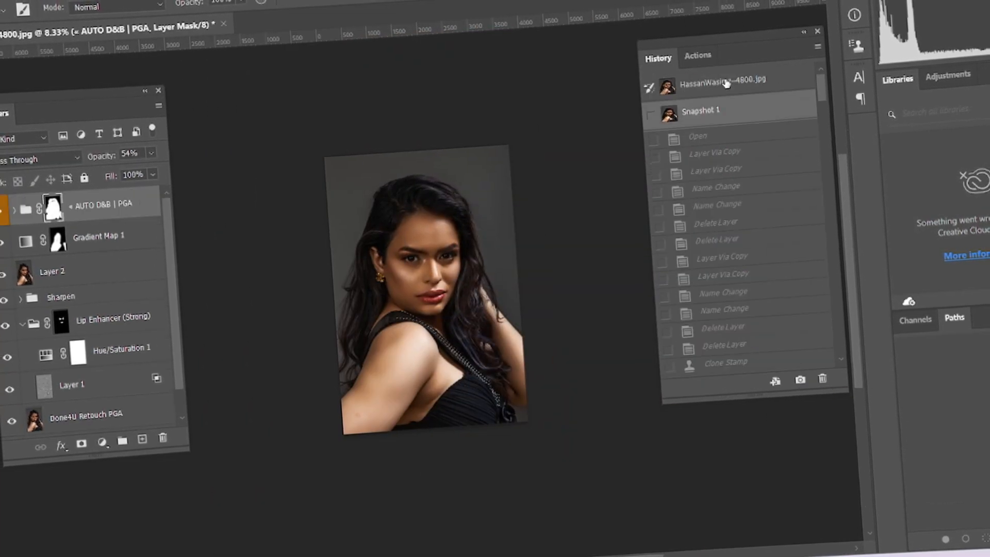
{"action": "type", "text": "Done4u"}
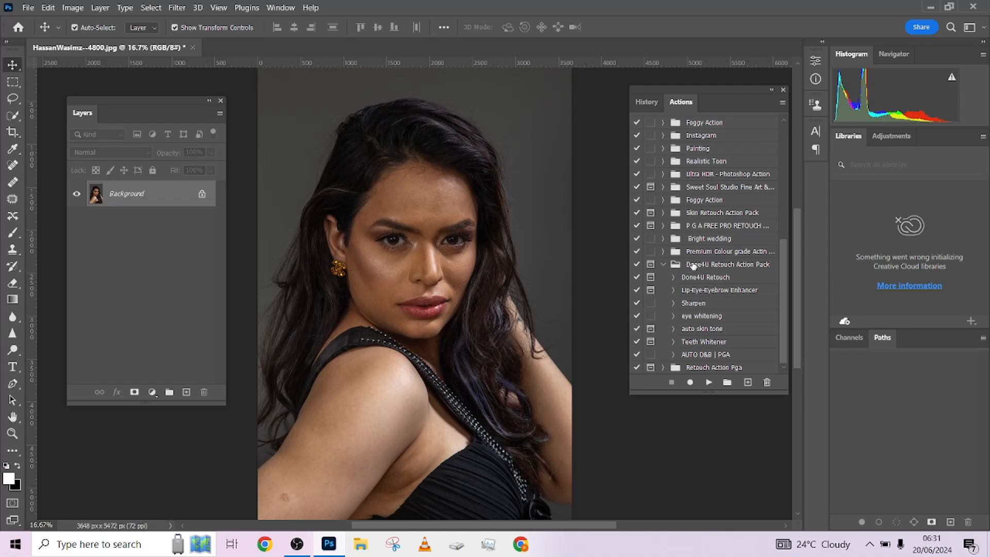
Run the Done4U Retouch action with a 4.0-pixel Gaussian Blur radius and compare the portrait with and without the retouch layer
{"action": "left_click", "coordinate": [694, 265]}
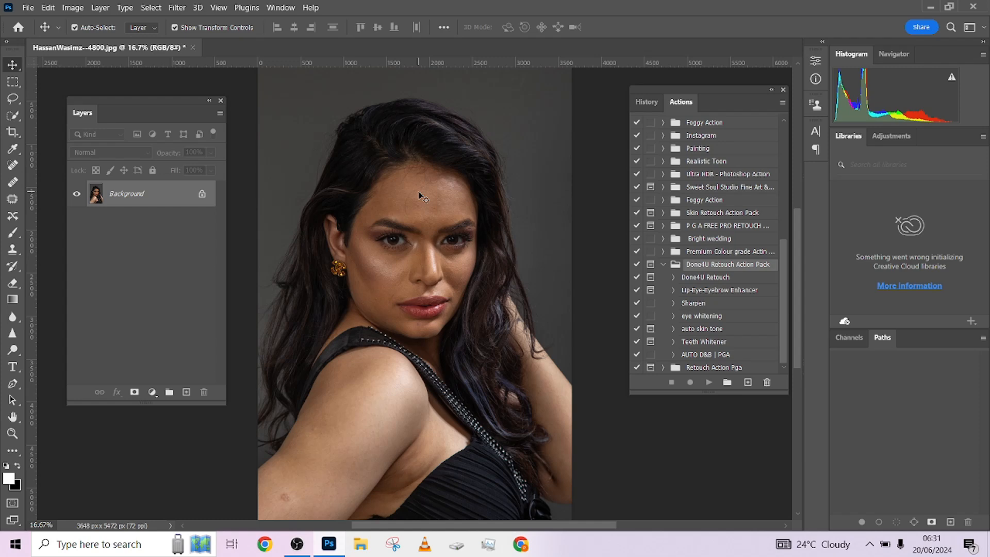
{"action": "key", "text": "ctrl+plus"}
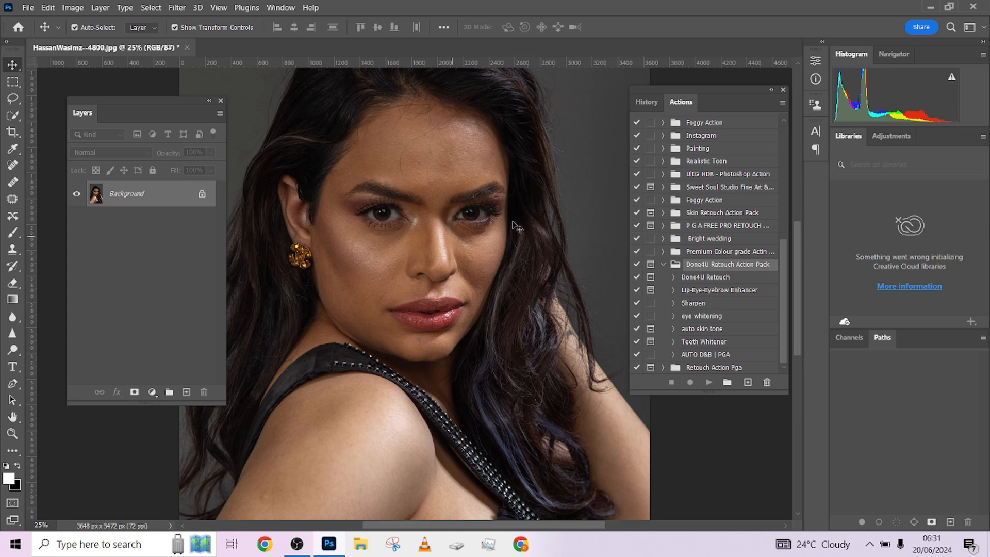
{"action": "left_click", "coordinate": [727, 279]}
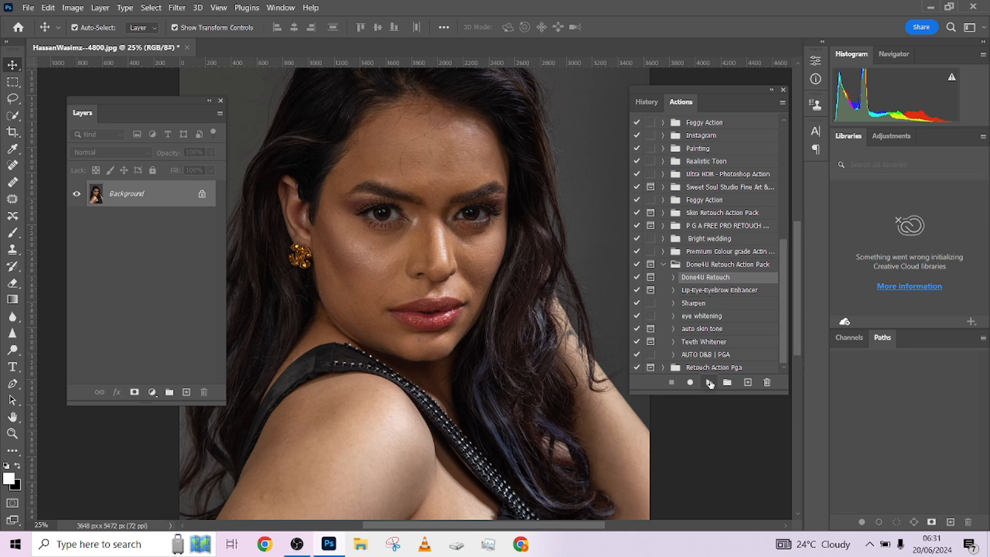
{"action": "left_click", "coordinate": [709, 382]}
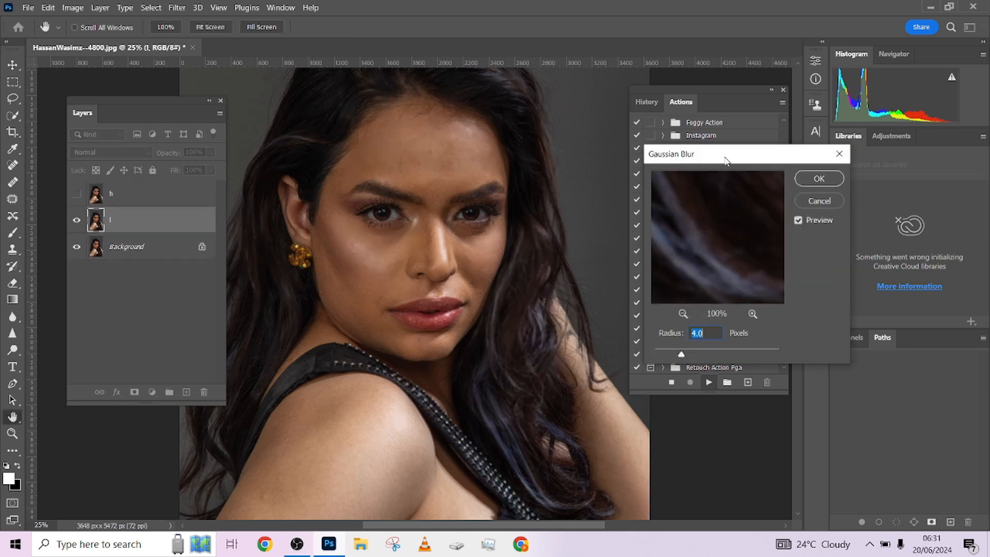
{"action": "left_click_drag", "start_coordinate": [726, 161], "coordinate": [613, 156]}
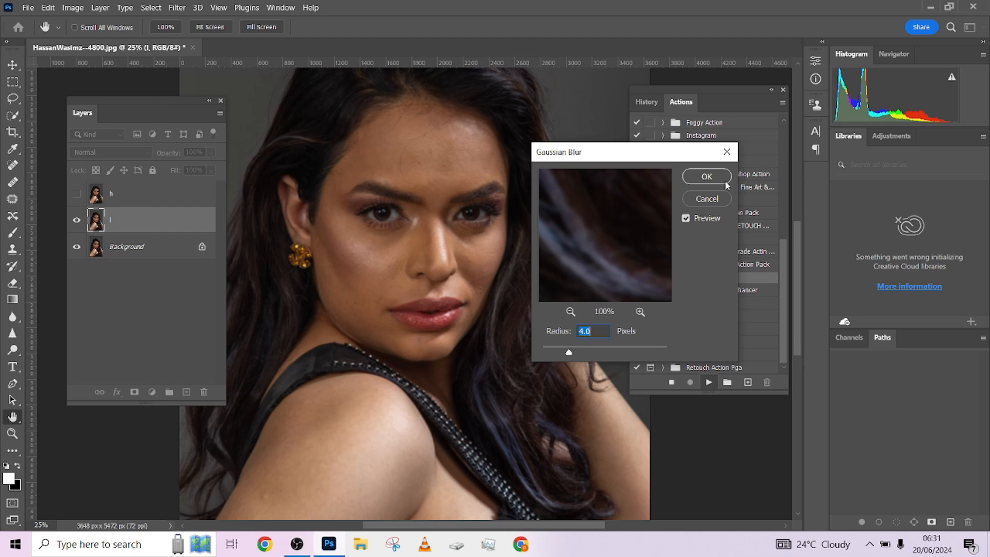
{"action": "left_click", "coordinate": [707, 176]}
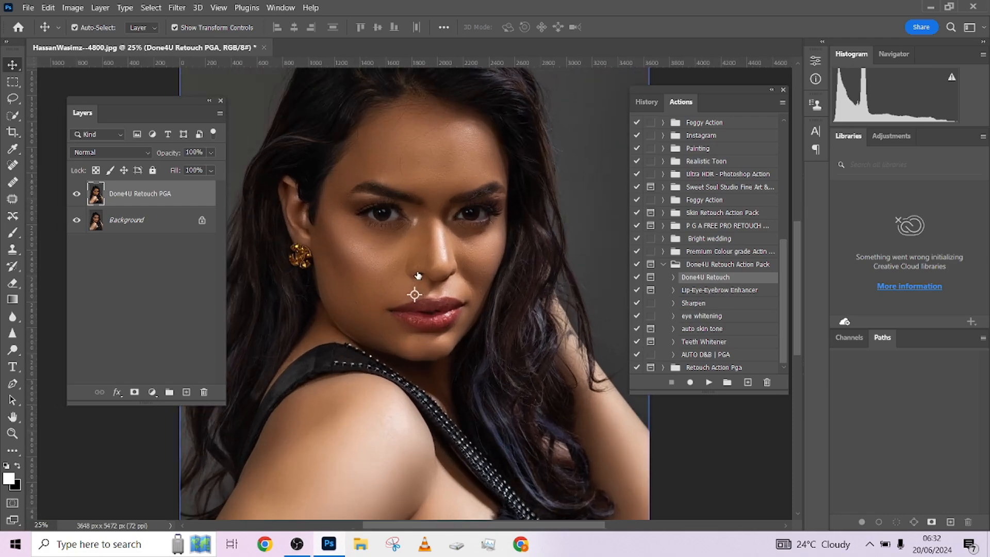
{"action": "left_click", "coordinate": [75, 195]}
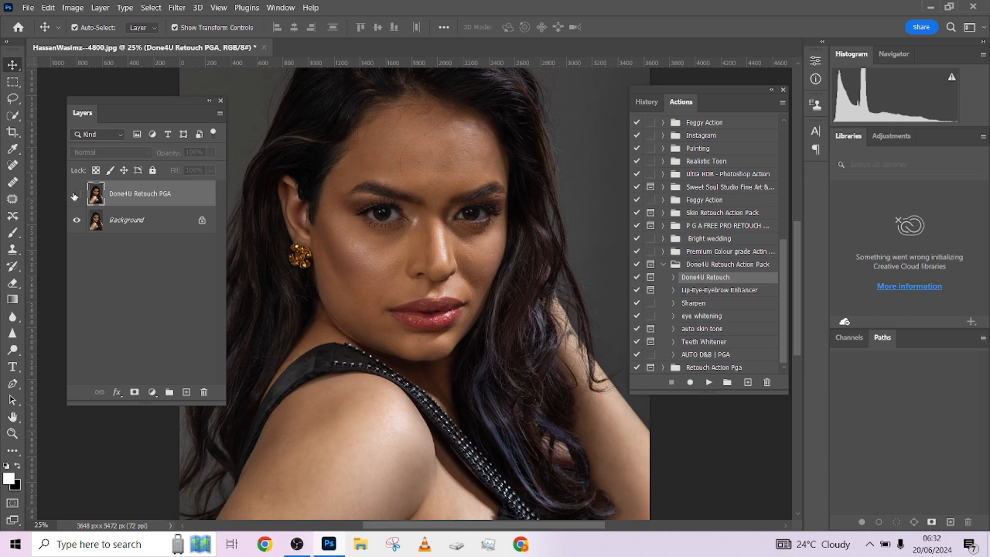
{"action": "left_click", "coordinate": [76, 196]}
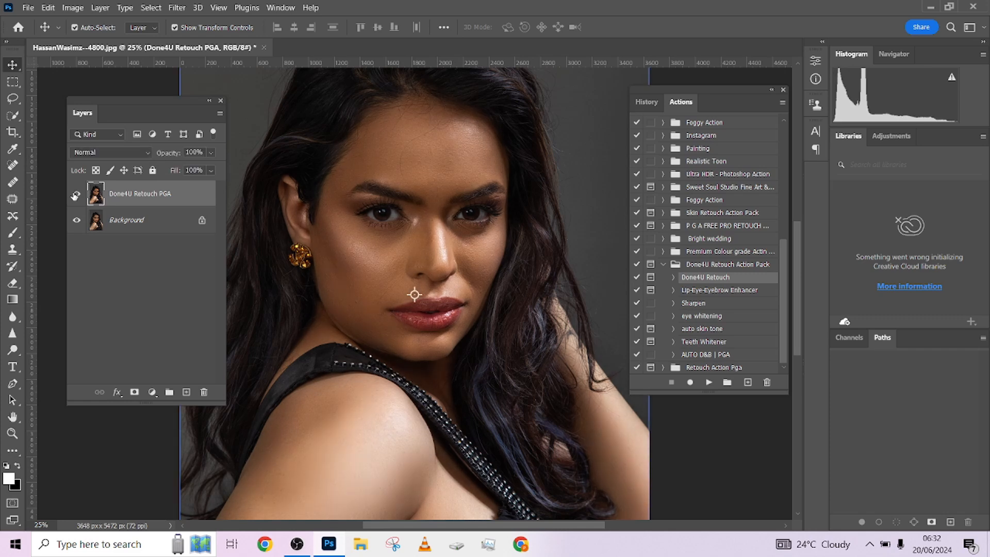
{"action": "left_click", "coordinate": [75, 195]}
{"action": "left_click", "coordinate": [75, 195]}
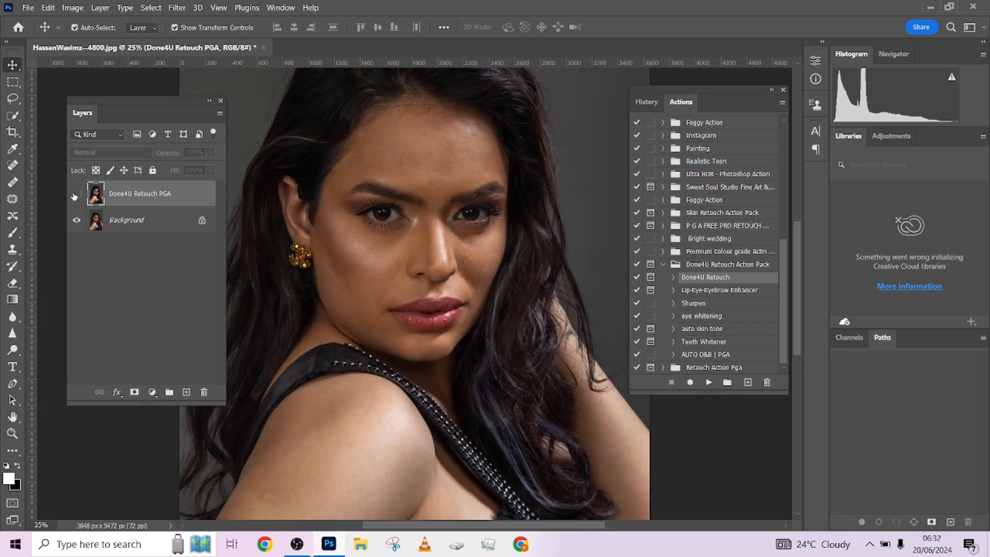
{"action": "left_click", "coordinate": [75, 196]}
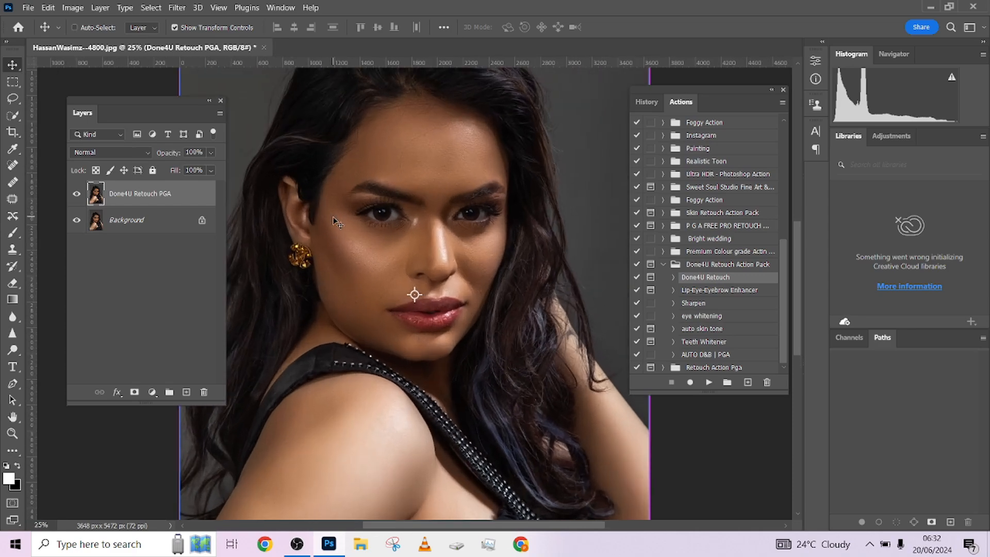
Run the Lip-Eye-Eyebrow Enhancer action from the Done4U Retouch Action Pack and dismiss its painting instructions
{"action": "key", "text": "ctrl+minus"}
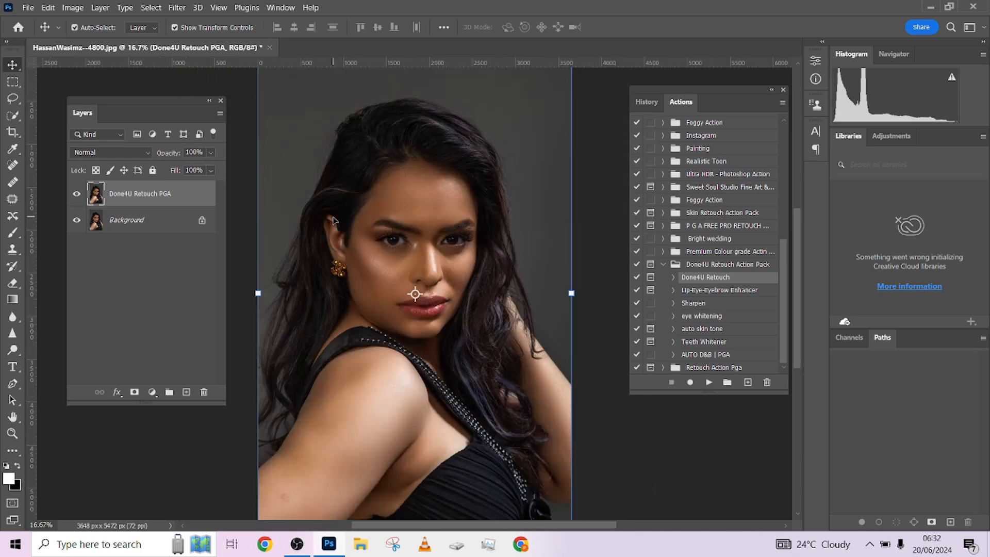
{"action": "left_click", "coordinate": [725, 291]}
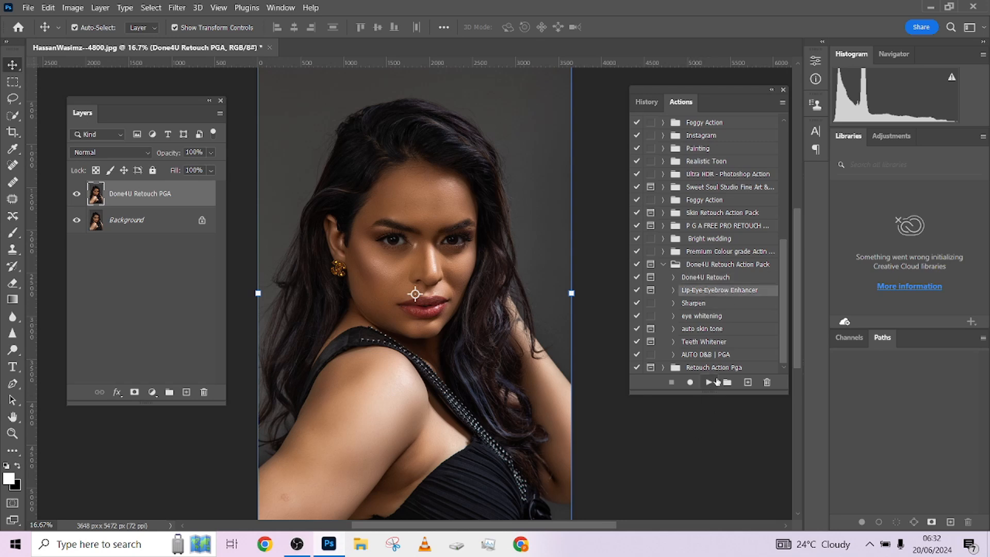
{"action": "left_click", "coordinate": [714, 382]}
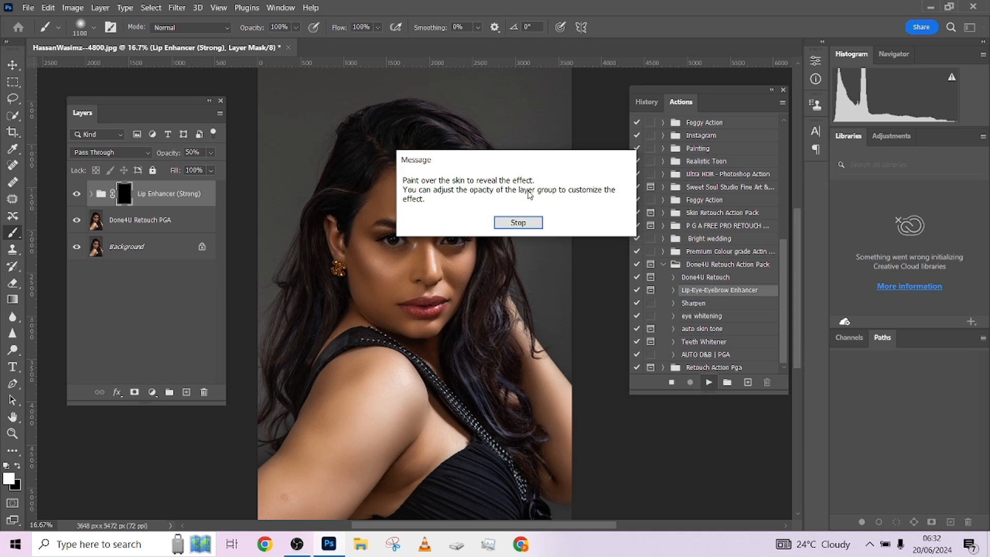
{"action": "left_click", "coordinate": [518, 223]}
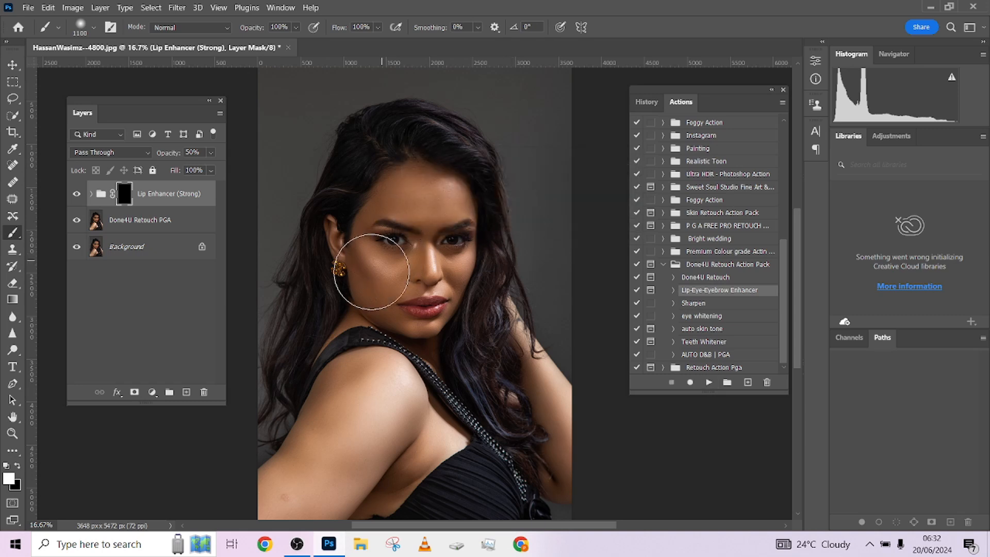
Paint white on the Lip Enhancer (Strong) mask over the lips and eyes, reducing the brush to 150 pixels
{"action": "key", "text": "bracketleft"}
{"action": "key", "text": "bracketleft"}
{"action": "key", "text": "bracketleft"}
{"action": "key", "text": "bracketleft"}
{"action": "key", "text": "bracketleft"}
{"action": "key", "text": "bracketleft"}
{"action": "key", "text": "bracketleft"}
{"action": "key", "text": "bracketleft"}
{"action": "key", "text": "bracketleft"}
{"action": "key", "text": "bracketleft"}
{"action": "key", "text": "bracketleft"}
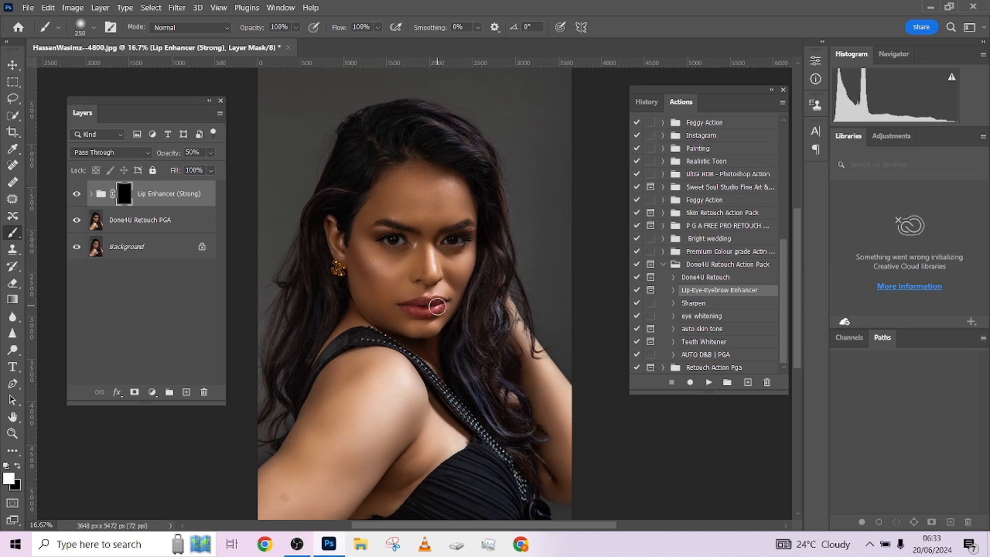
{"action": "key", "text": "bracketleft"}
{"action": "left_click_drag", "start_coordinate": [438, 306], "coordinate": [412, 308]}
{"action": "key", "text": "bracketleft"}
{"action": "left_click_drag", "start_coordinate": [448, 241], "coordinate": [459, 245]}
Set the Lip Enhancer (Strong) group's opacity to 41% and compare the face with and without the effect
{"action": "left_click", "coordinate": [211, 153]}
{"action": "left_click_drag", "start_coordinate": [184, 169], "coordinate": [183, 168]}
{"action": "left_click", "coordinate": [77, 194]}
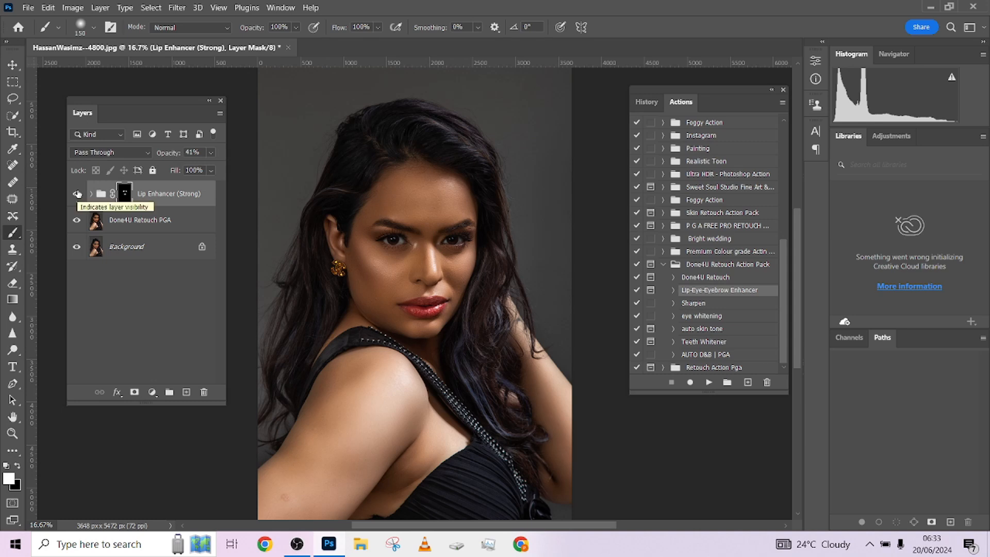
{"action": "left_click", "coordinate": [78, 194]}
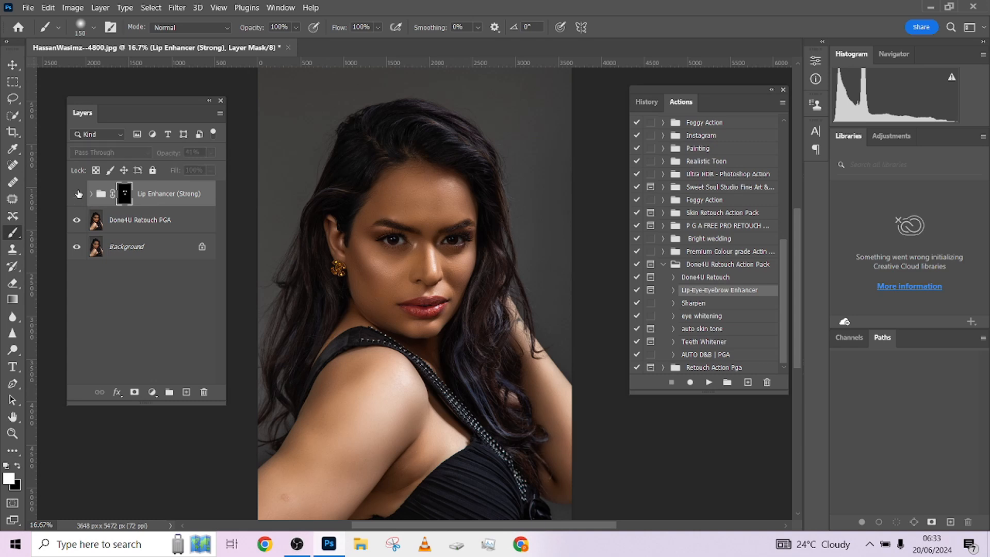
{"action": "left_click", "coordinate": [78, 194]}
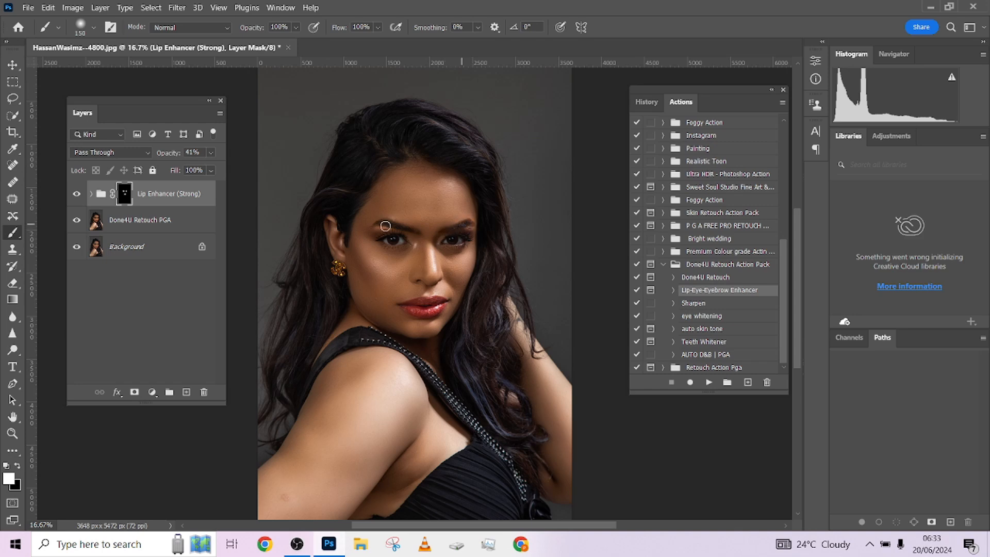
{"action": "left_click", "coordinate": [77, 194]}
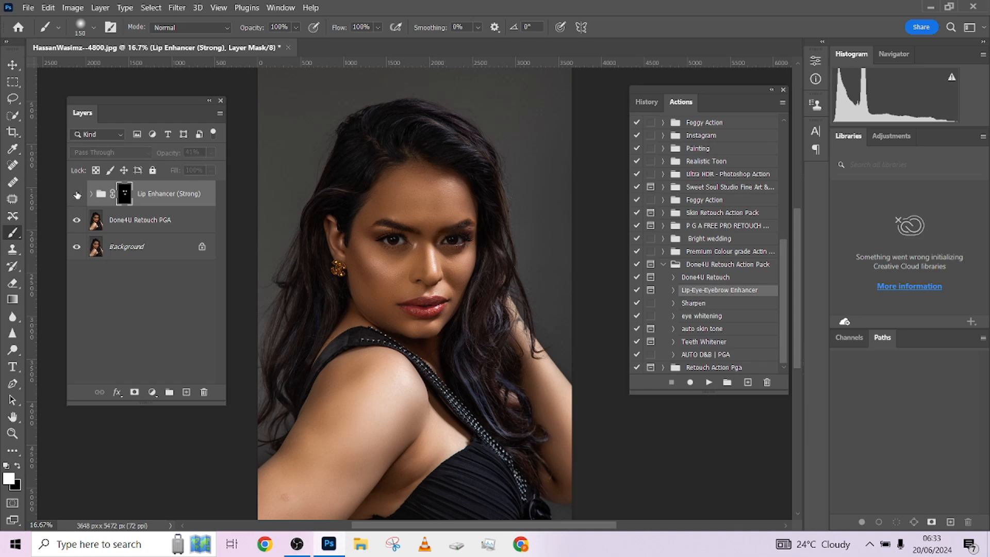
{"action": "left_click", "coordinate": [77, 194]}
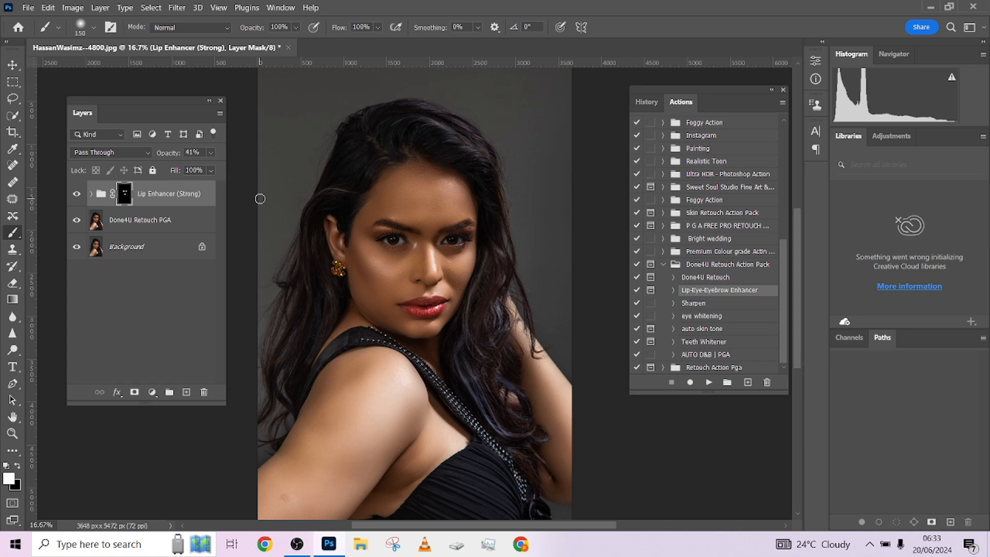
Run the Sharpen action from the Done4U pack and compare the face with and without the Sharpen group
{"action": "left_click", "coordinate": [695, 304]}
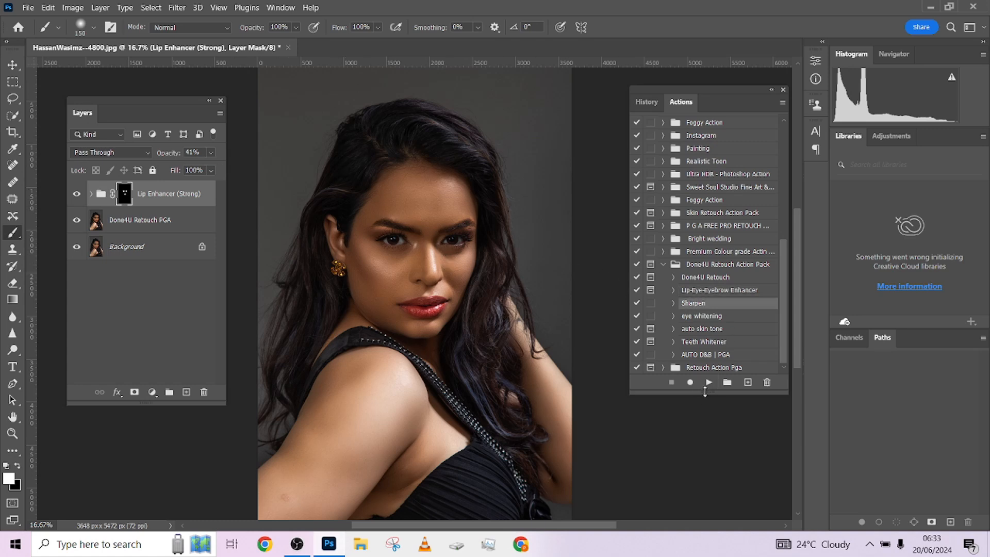
{"action": "left_click", "coordinate": [709, 384]}
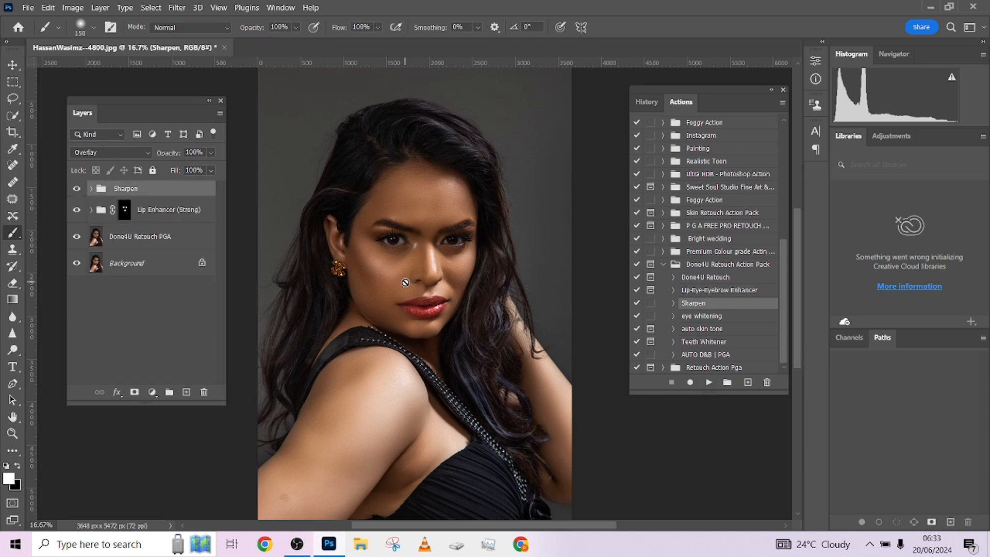
{"action": "left_click", "coordinate": [77, 190]}
{"action": "key", "text": "ctrl+plus"}
{"action": "key", "text": "ctrl+plus"}
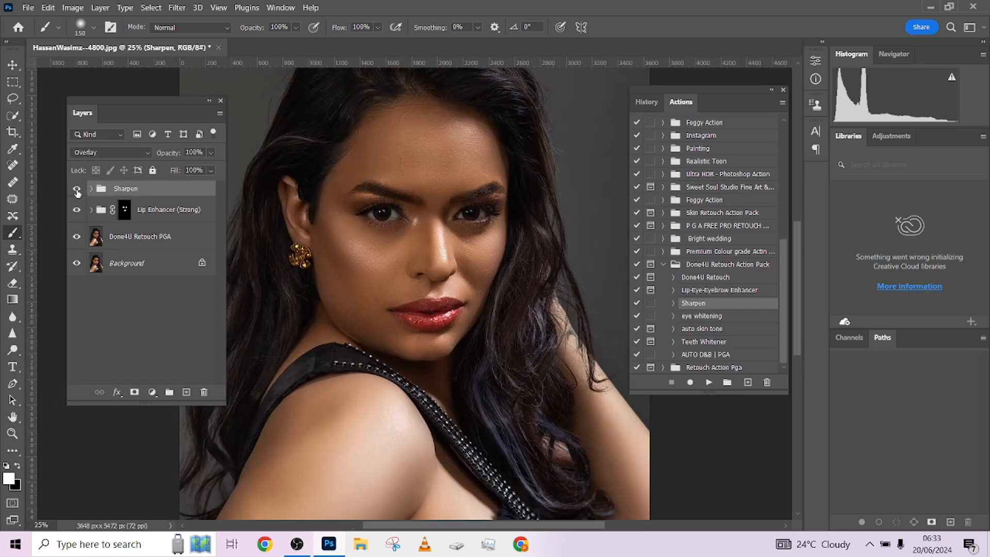
{"action": "left_click", "coordinate": [78, 190]}
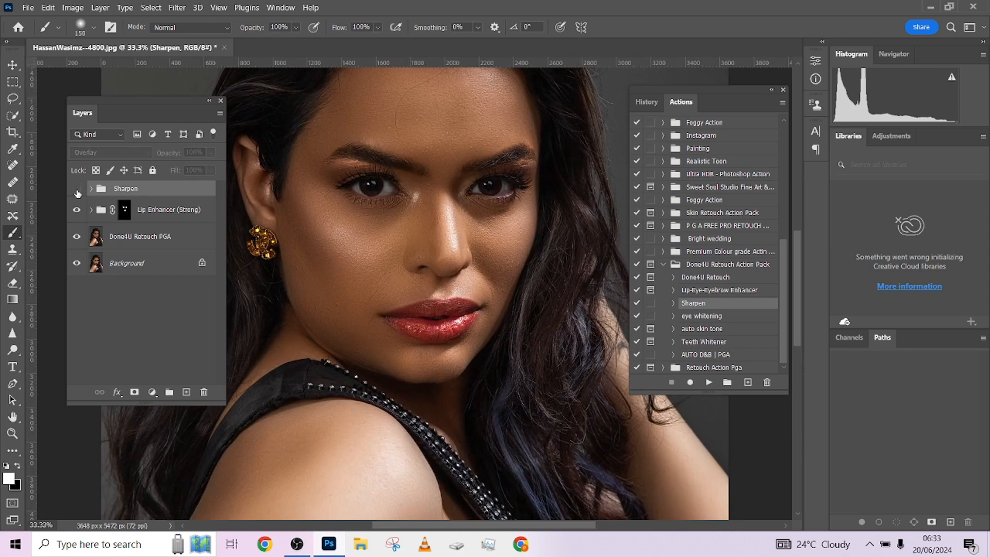
{"action": "left_click", "coordinate": [78, 191]}
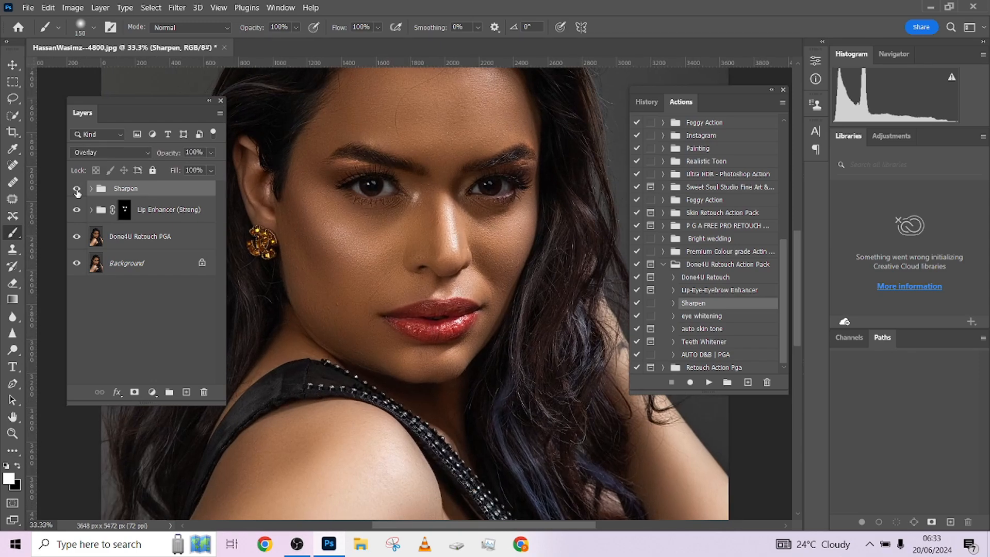
Examine the sharpened skin texture up close on the cheek and lips, and check the whole portrait with and without the Sharpen group
{"action": "key", "text": "ctrl+plus"}
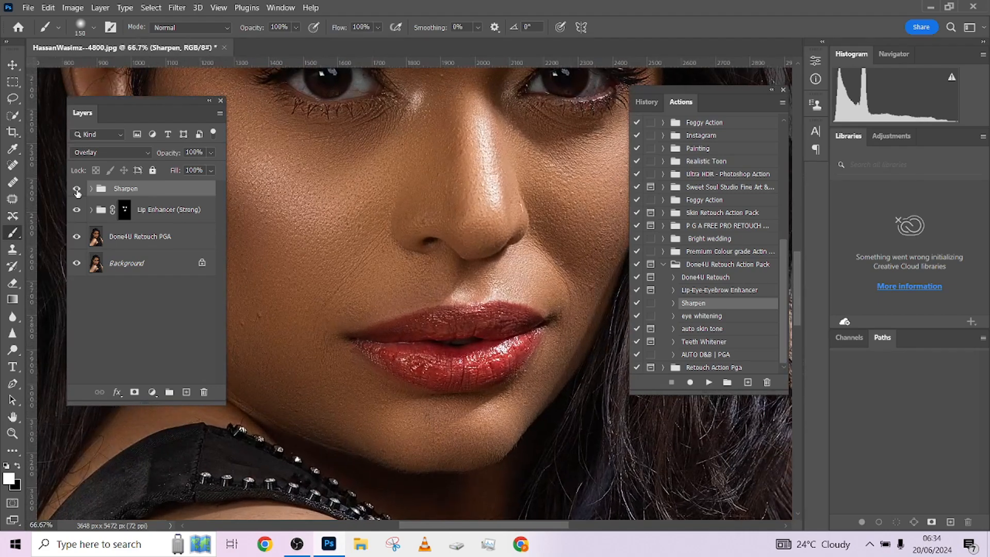
{"action": "key", "text": "ctrl+plus"}
{"action": "left_click_drag", "start_coordinate": [469, 526], "coordinate": [430, 525]}
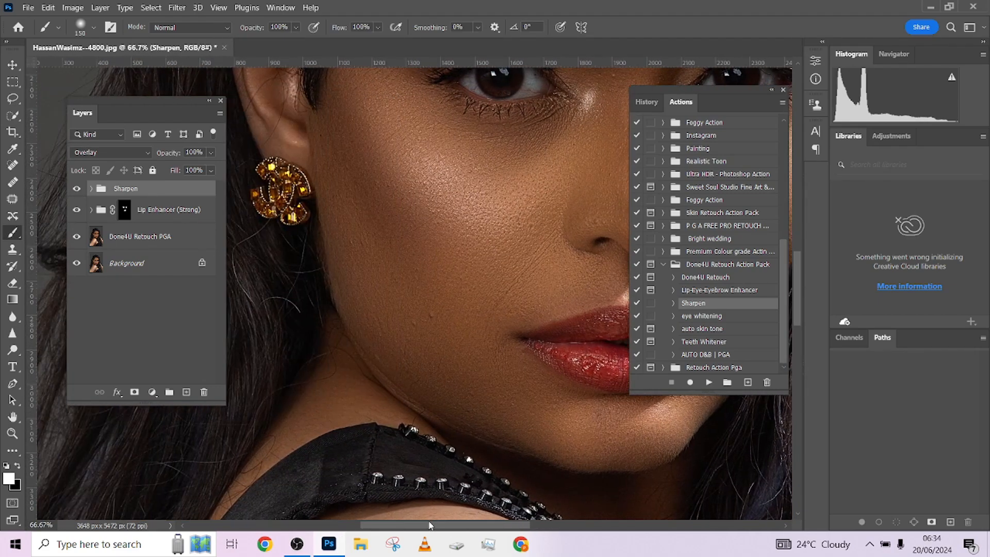
{"action": "key", "text": "ctrl+plus"}
{"action": "key", "text": "ctrl+plus"}
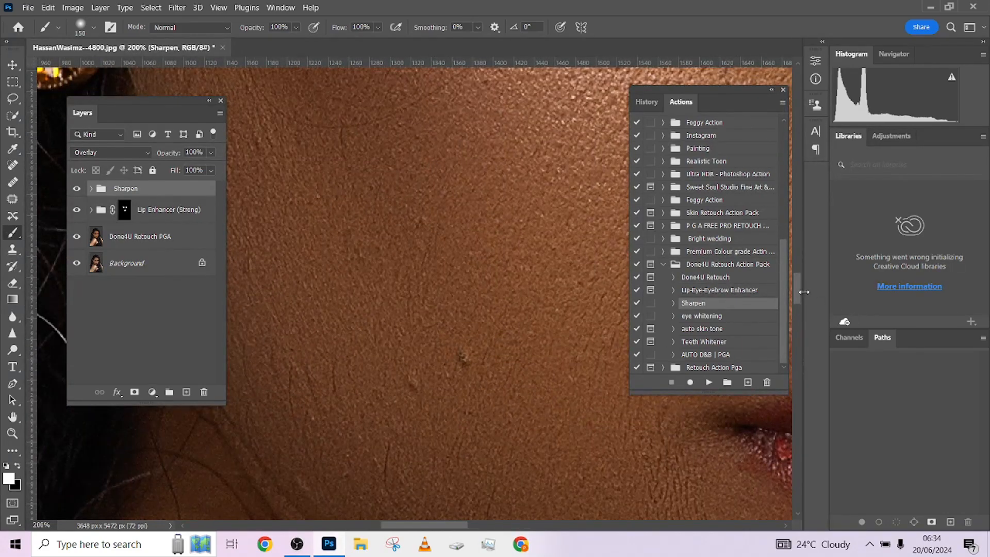
{"action": "left_click_drag", "start_coordinate": [797, 290], "coordinate": [795, 262]}
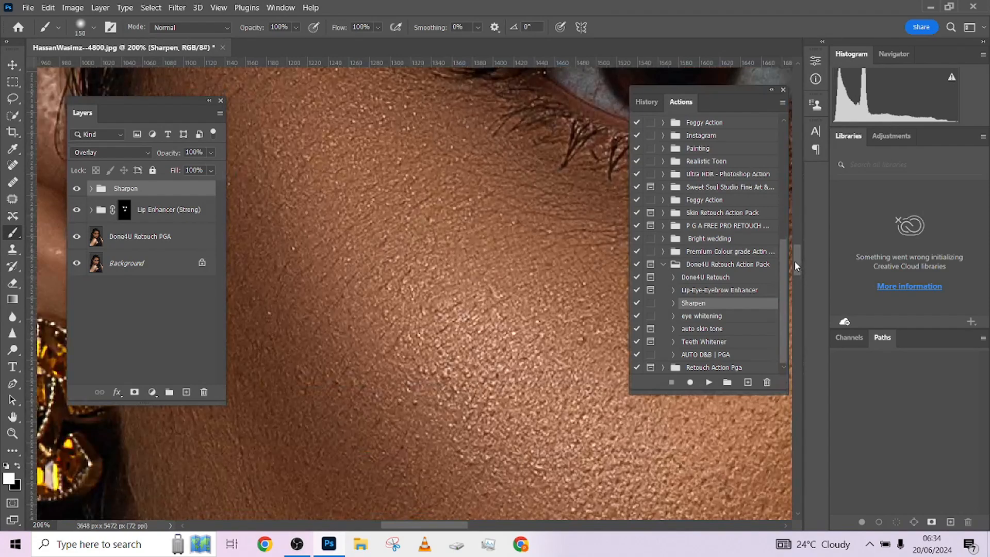
{"action": "key", "text": "ctrl+minus"}
{"action": "key", "text": "ctrl+minus"}
{"action": "key", "text": "ctrl+minus"}
{"action": "key", "text": "ctrl+minus"}
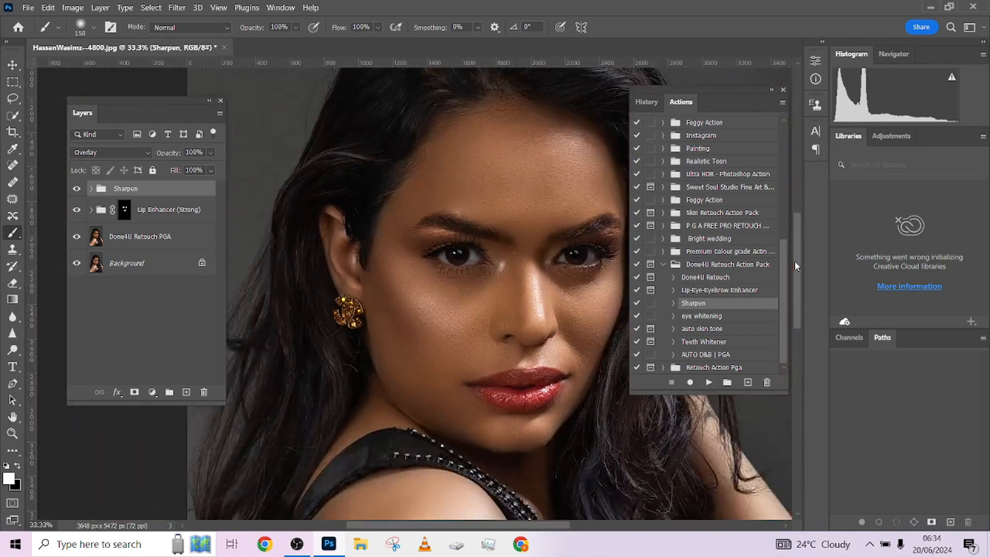
{"action": "key", "text": "ctrl+minus"}
{"action": "key", "text": "ctrl+minus"}
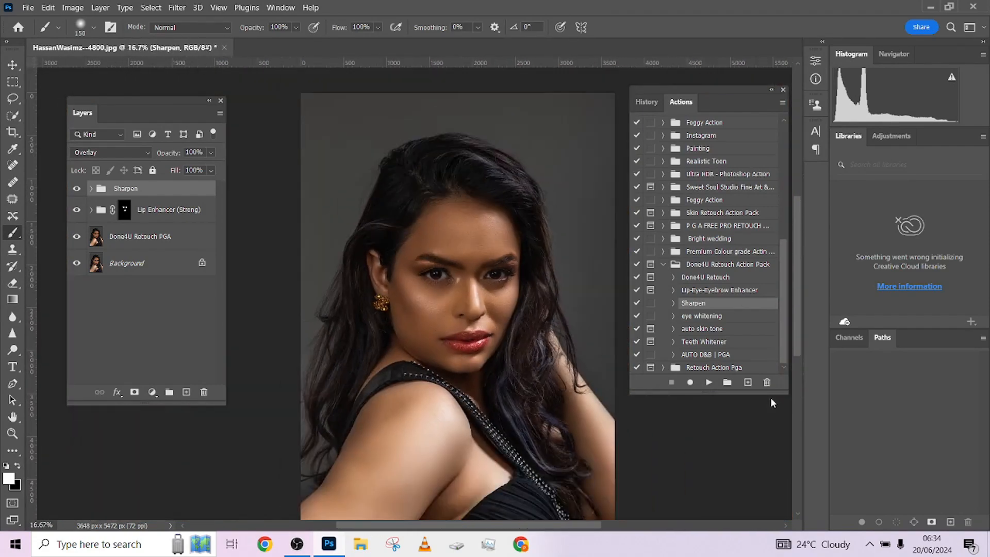
{"action": "left_click", "coordinate": [76, 189]}
{"action": "left_click", "coordinate": [76, 189]}
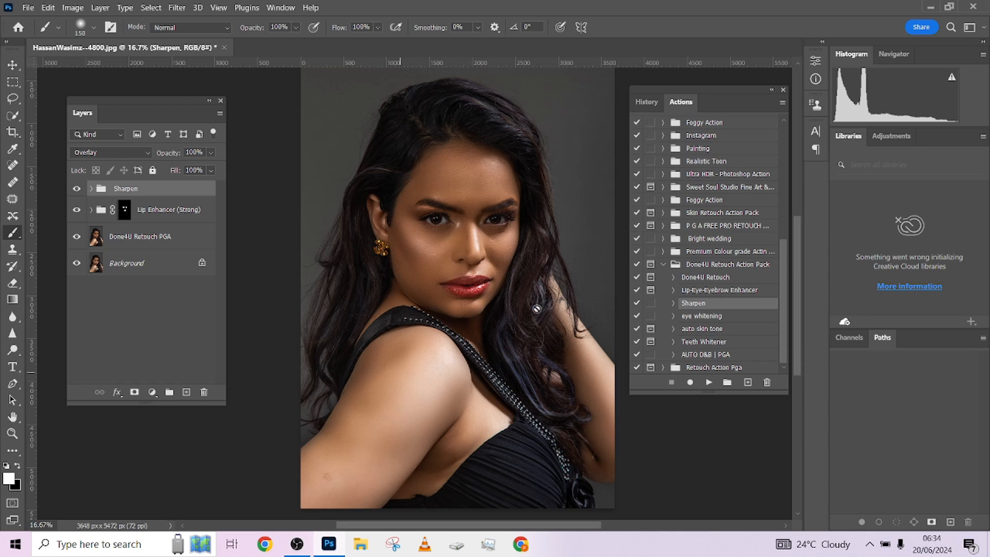
Run the auto skin tone action from the Done4U pack, check the gradient's lightest stop colour, and accept the brown-to-tan gradient map
{"action": "left_click", "coordinate": [699, 330]}
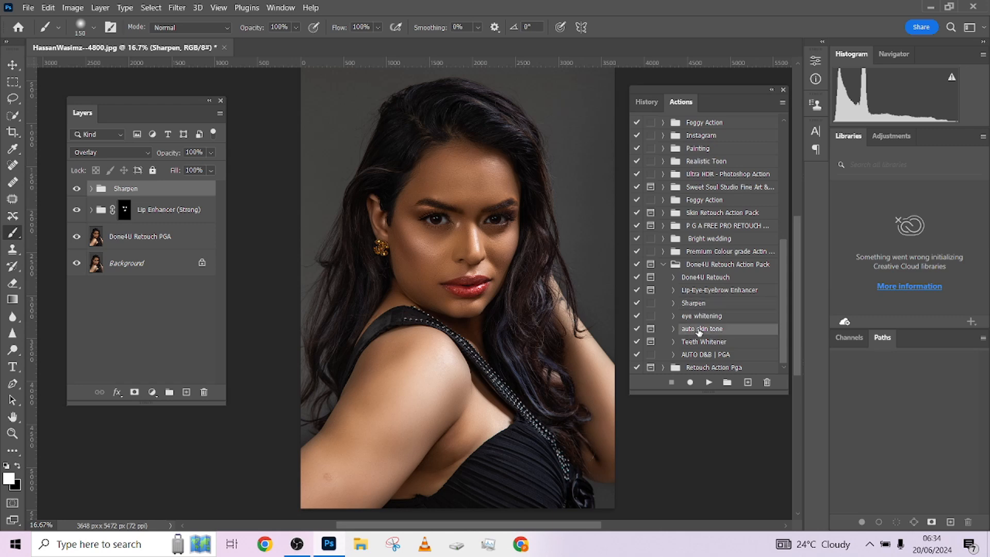
{"action": "left_click", "coordinate": [710, 383]}
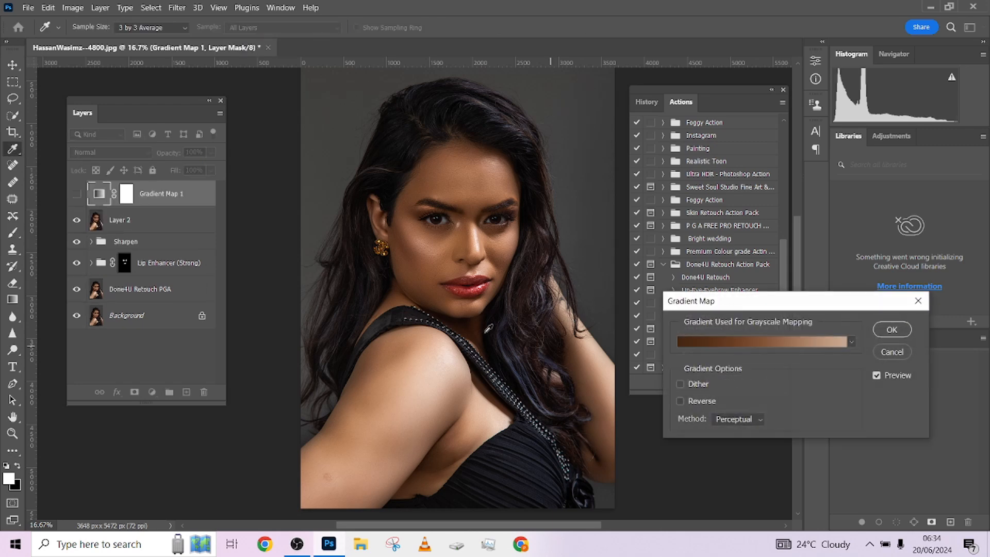
{"action": "left_click_drag", "start_coordinate": [806, 297], "coordinate": [748, 177]}
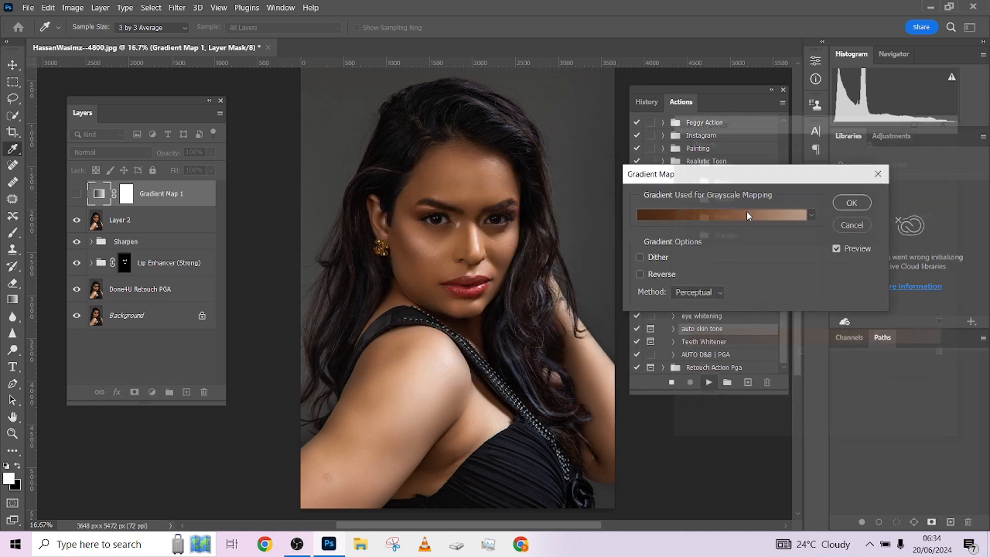
{"action": "left_click", "coordinate": [747, 212]}
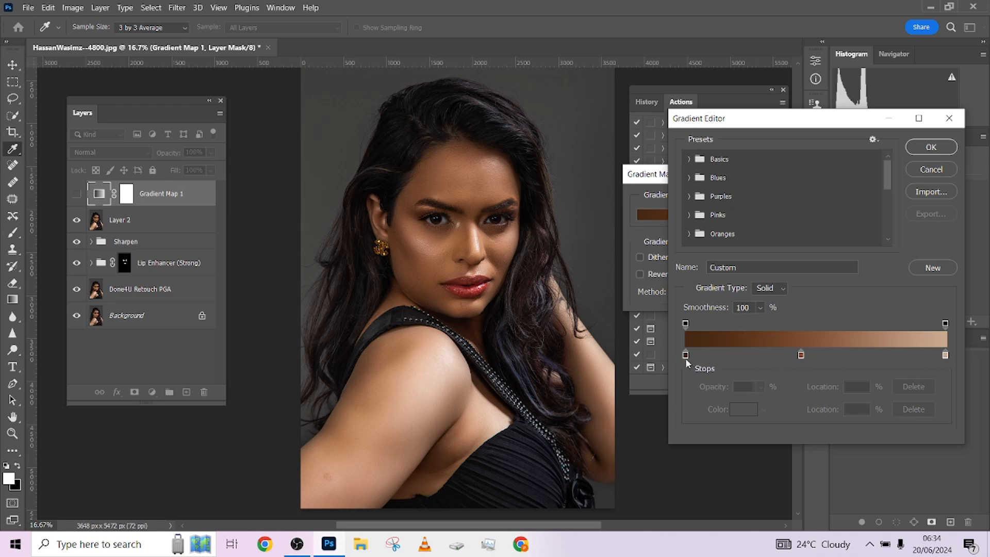
{"action": "left_click", "coordinate": [946, 356]}
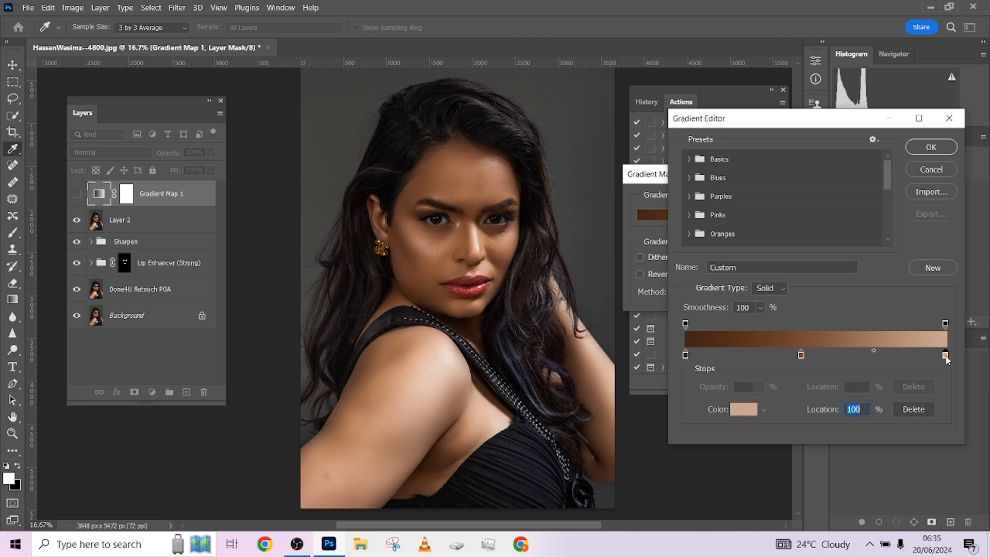
{"action": "left_click", "coordinate": [736, 408]}
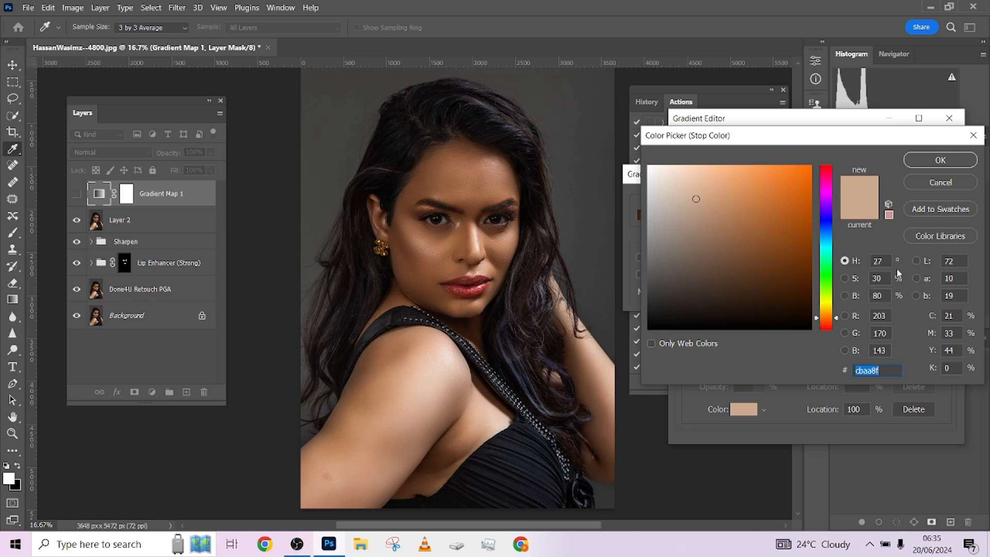
{"action": "key", "text": "Return"}
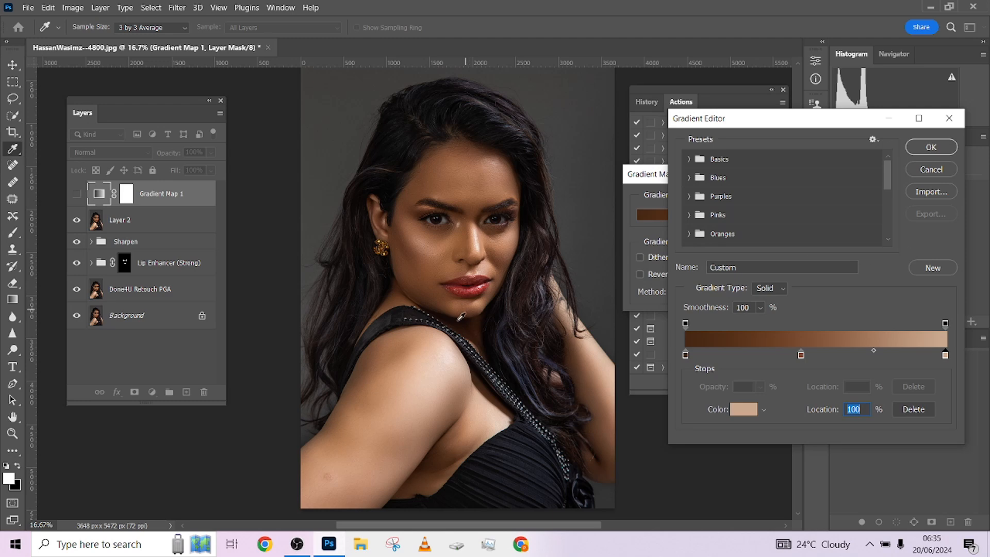
{"action": "left_click", "coordinate": [939, 147]}
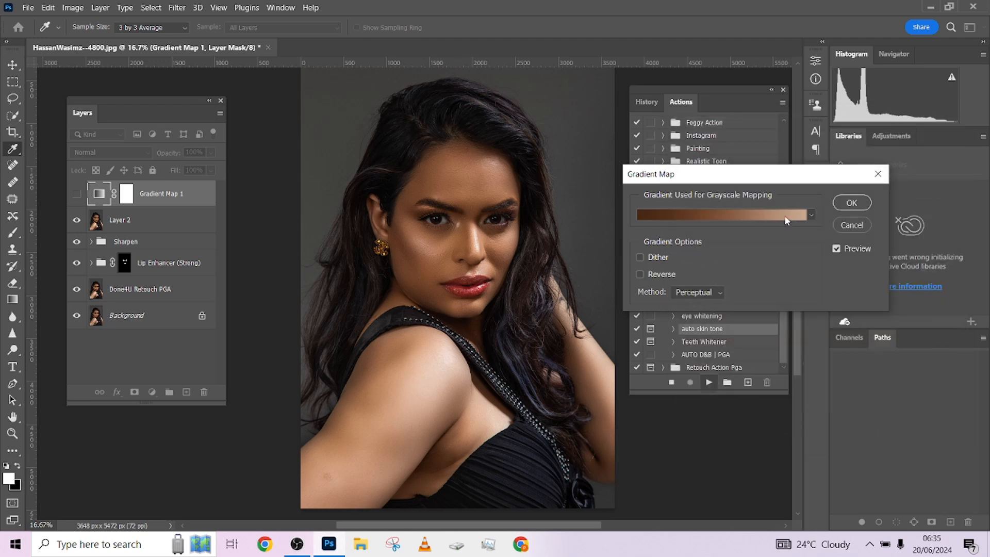
{"action": "left_click", "coordinate": [851, 203]}
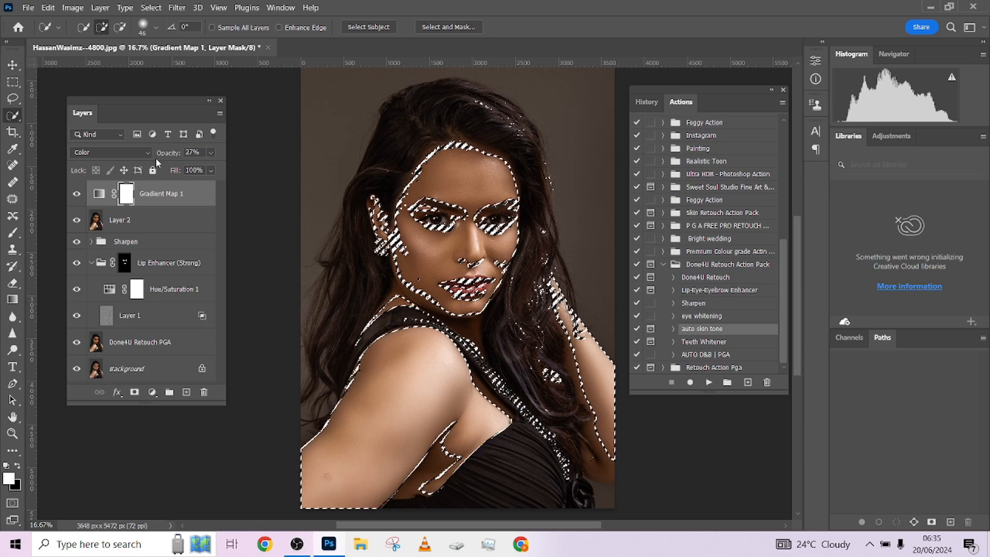
Clear the skin selection and invert the Gradient Map 1 mask to black
{"action": "key", "text": "ctrl+minus"}
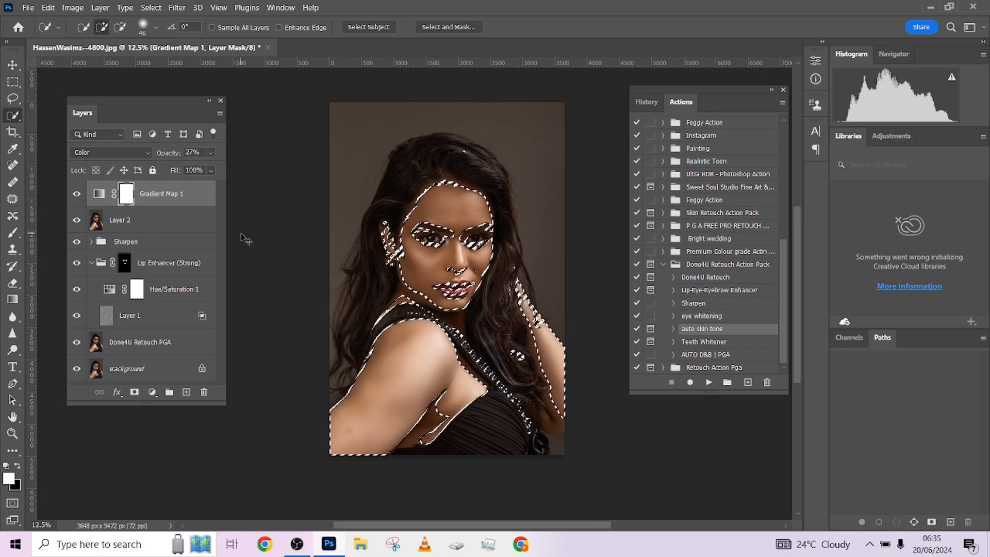
{"action": "key", "text": "ctrl+d"}
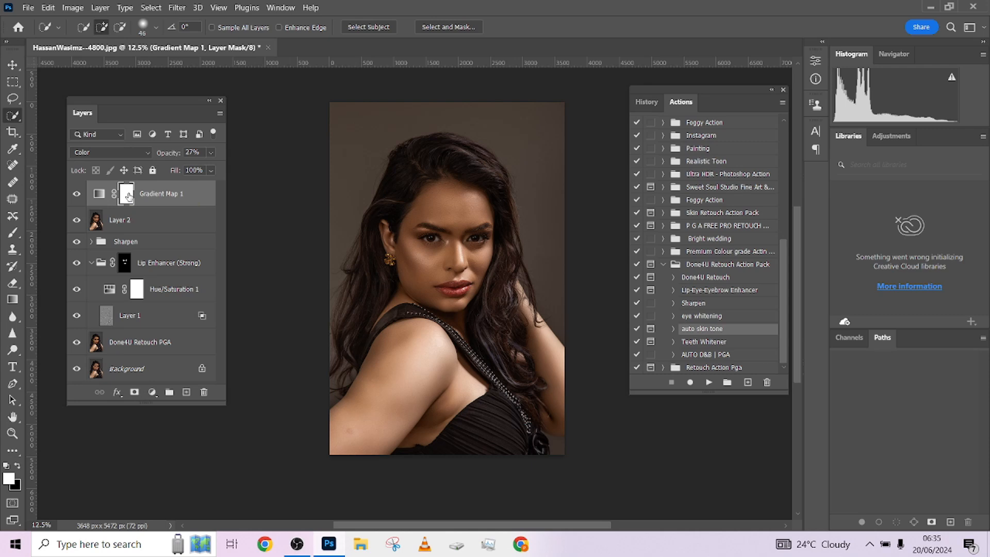
{"action": "key", "text": "ctrl+i"}
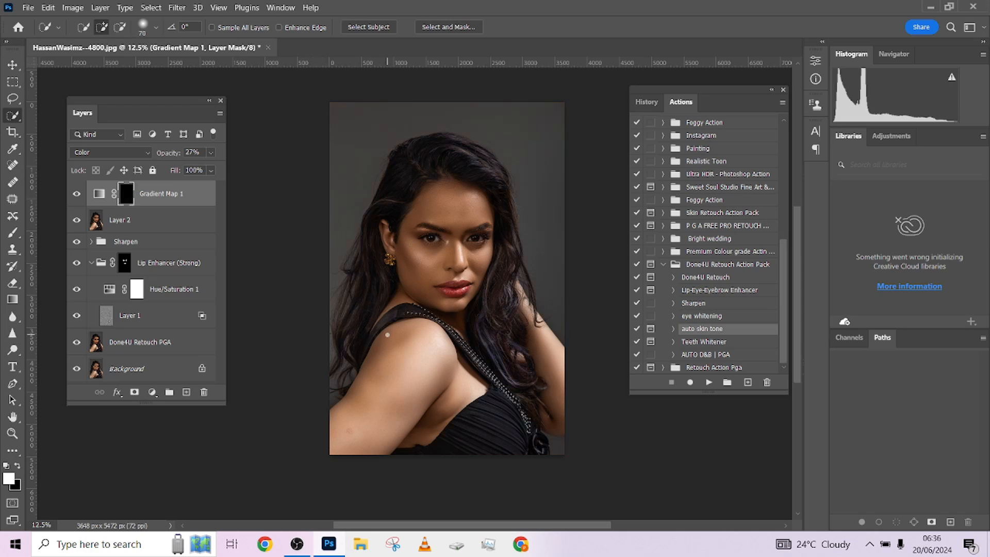
{"action": "key", "text": "bracketright"}
{"action": "key", "text": "bracketright"}
{"action": "key", "text": "bracketright"}
{"action": "key", "text": "bracketright"}
{"action": "key", "text": "bracketright"}
{"action": "key", "text": "bracketright"}
{"action": "key", "text": "bracketright"}
{"action": "key", "text": "bracketright"}
{"action": "key", "text": "bracketright"}
{"action": "key", "text": "bracketright"}
{"action": "key", "text": "bracketright"}
{"action": "key", "text": "bracketright"}
{"action": "key", "text": "bracketright"}
Paint white on the Gradient Map 1 mask over the face, shoulder and arms with a brush enlarged to about 1000 pixels
{"action": "left_click", "coordinate": [14, 232]}
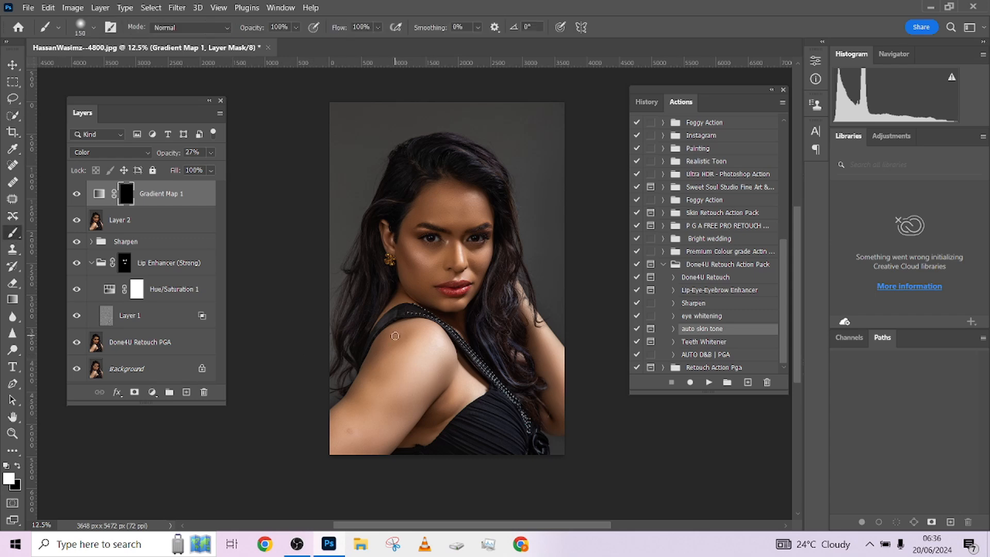
{"action": "key", "text": "bracketright"}
{"action": "key", "text": "bracketright"}
{"action": "key", "text": "bracketright"}
{"action": "key", "text": "bracketright"}
{"action": "key", "text": "bracketright"}
{"action": "key", "text": "bracketright"}
{"action": "key", "text": "bracketright"}
{"action": "key", "text": "bracketright"}
{"action": "key", "text": "ctrl+plus"}
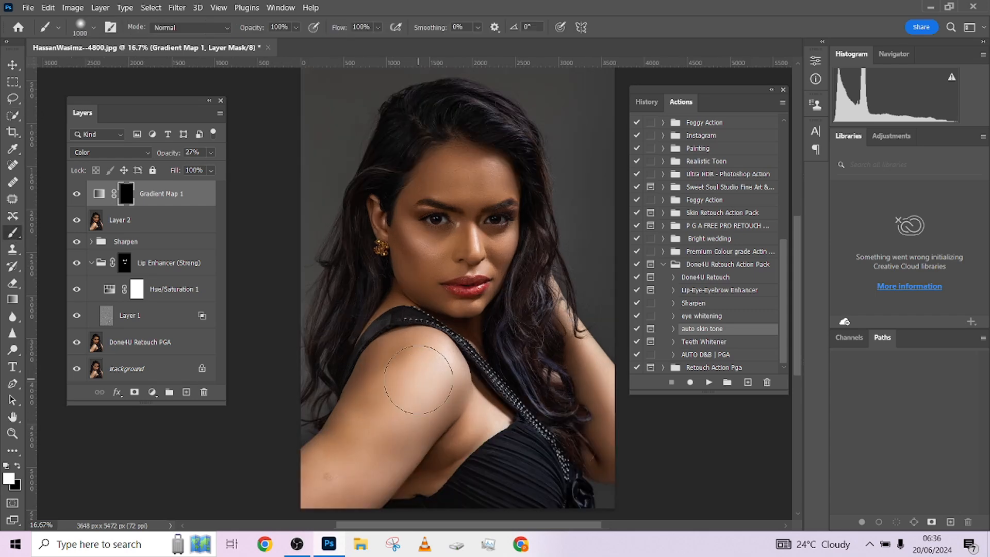
{"action": "mouse_move", "coordinate": [420, 371]}
{"action": "left_mouse_down"}
{"action": "mouse_move", "coordinate": [389, 412]}
{"action": "mouse_move", "coordinate": [470, 255]}
{"action": "mouse_move", "coordinate": [474, 405]}
{"action": "mouse_move", "coordinate": [485, 240]}
{"action": "left_mouse_up"}
{"action": "key", "text": "ctrl+minus"}
{"action": "left_click_drag", "start_coordinate": [551, 355], "coordinate": [553, 385]}
Lower the Gradient Map 1 layer's opacity to 12% and compare the portrait with and without the skin tone effect
{"action": "left_click", "coordinate": [211, 153]}
{"action": "left_click_drag", "start_coordinate": [171, 169], "coordinate": [164, 168]}
{"action": "left_click", "coordinate": [404, 408]}
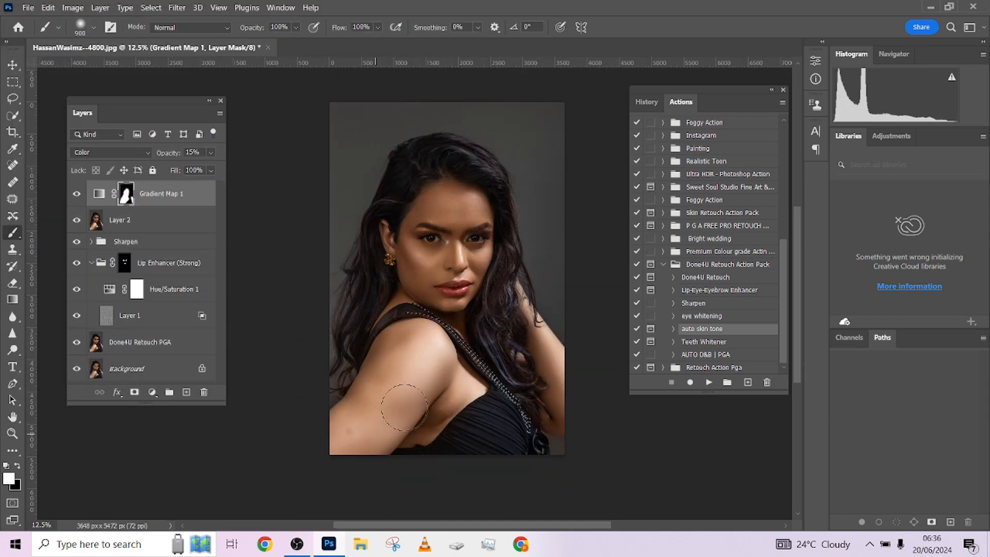
{"action": "left_click", "coordinate": [11, 67]}
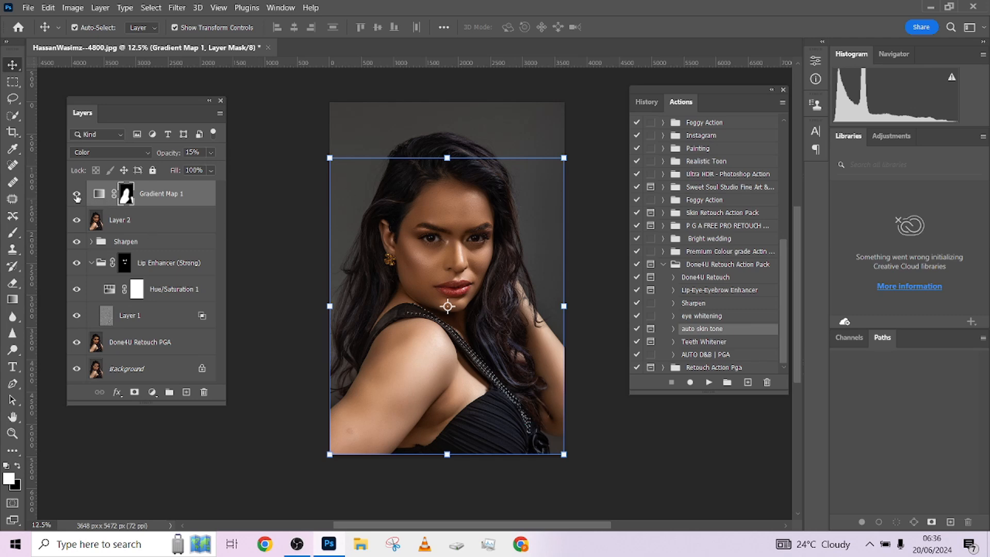
{"action": "left_click", "coordinate": [211, 154]}
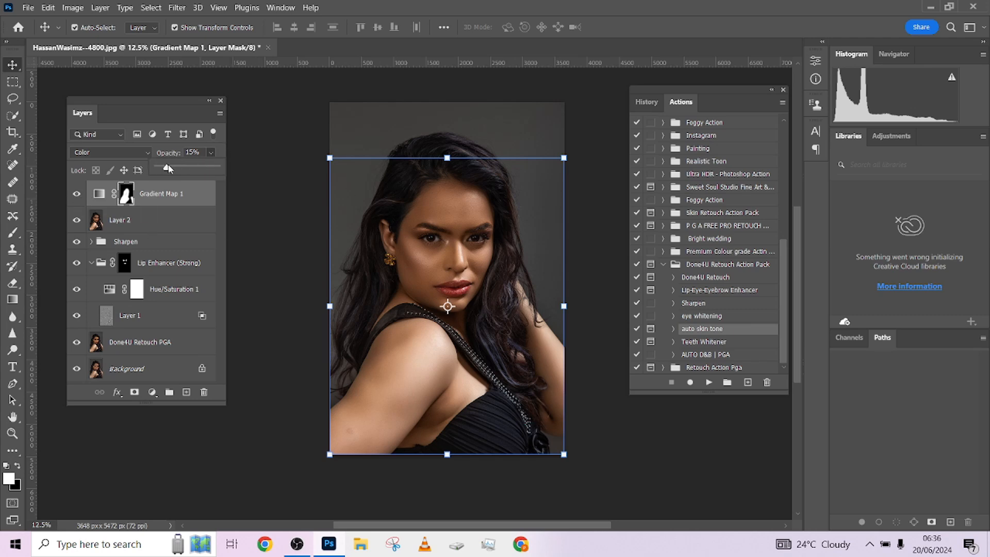
{"action": "left_click", "coordinate": [76, 195]}
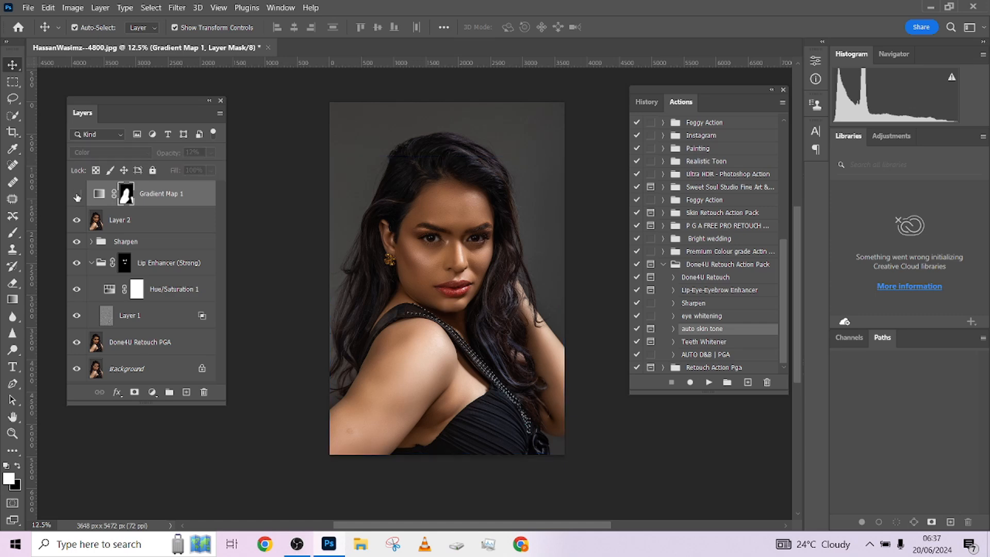
{"action": "left_click", "coordinate": [77, 196]}
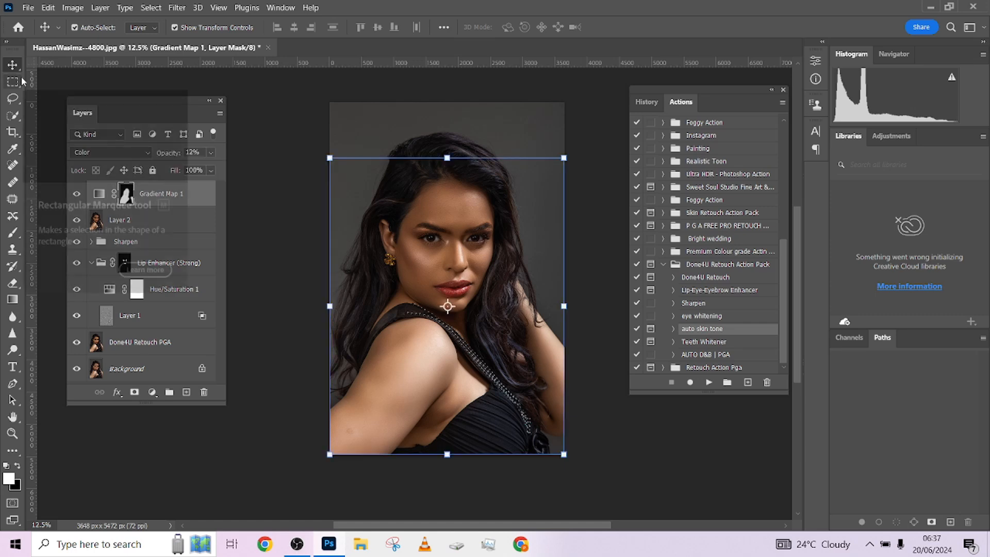
{"action": "key", "text": "ctrl+plus"}
{"action": "key", "text": "ctrl+plus"}
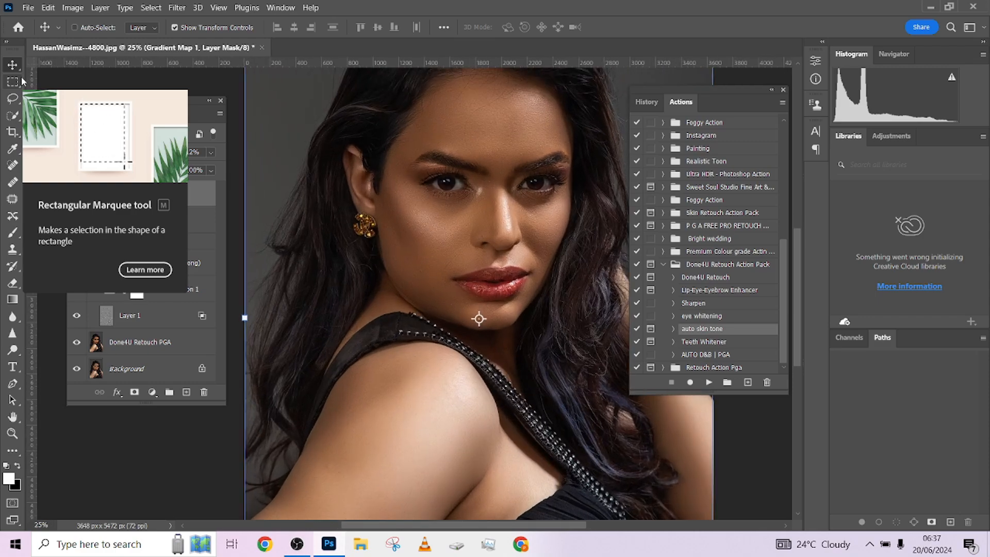
{"action": "key", "text": "ctrl+minus"}
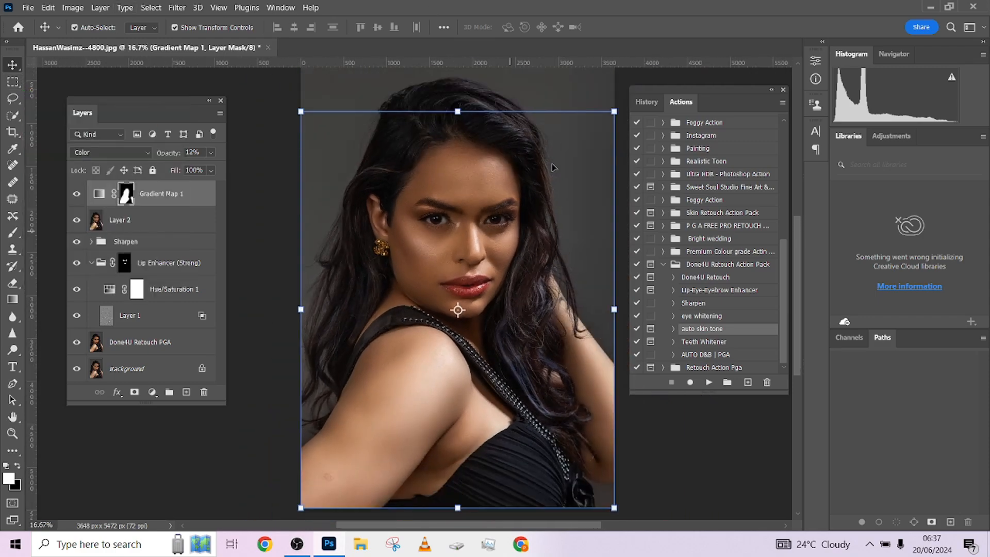
{"action": "key", "text": "ctrl+minus"}
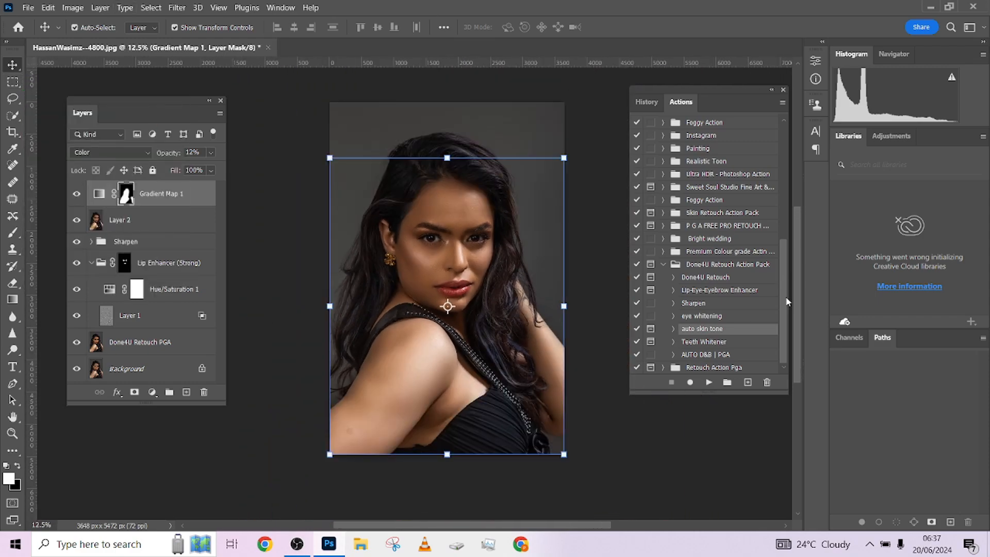
Run the AUTO D&B | PGA action and paint white on its group mask over the face and shoulder with a 700-pixel brush
{"action": "left_click", "coordinate": [711, 356]}
{"action": "left_click", "coordinate": [709, 382]}
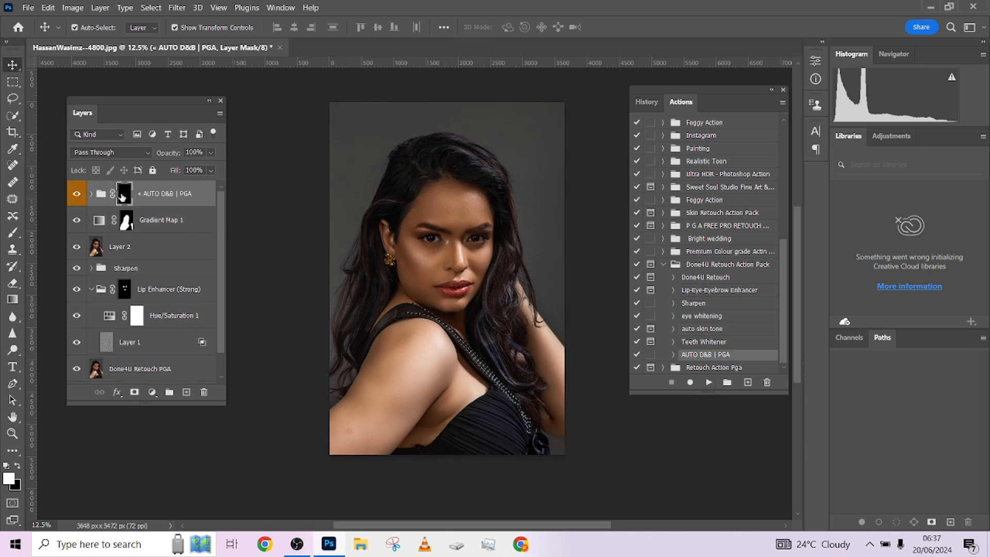
{"action": "key", "text": "b"}
{"action": "key", "text": "ctrl+plus"}
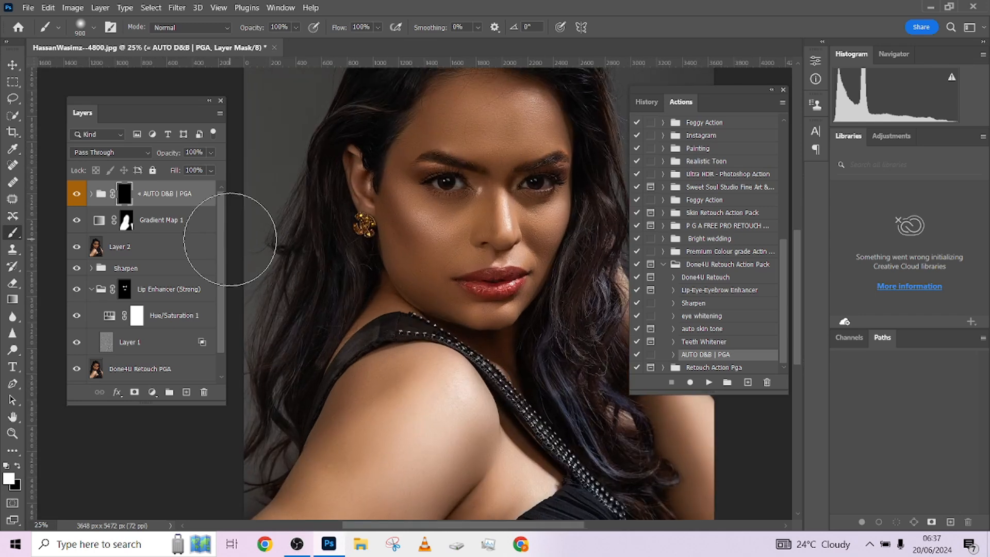
{"action": "key", "text": "ctrl+minus"}
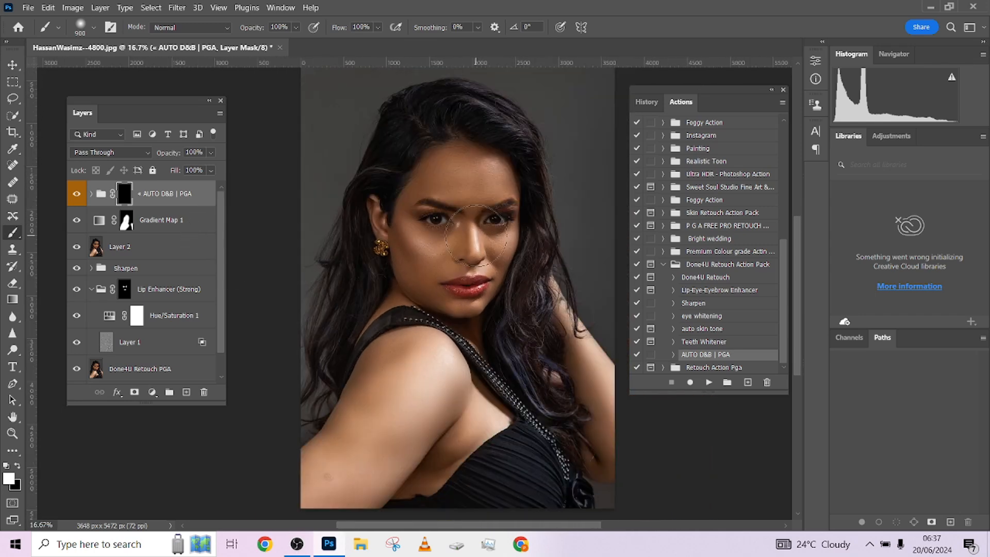
{"action": "key", "text": "bracketleft"}
{"action": "key", "text": "bracketleft"}
{"action": "mouse_move", "coordinate": [466, 212]}
{"action": "left_mouse_down"}
{"action": "mouse_move", "coordinate": [474, 250]}
{"action": "mouse_move", "coordinate": [456, 262]}
{"action": "mouse_move", "coordinate": [418, 256]}
{"action": "mouse_move", "coordinate": [434, 261]}
{"action": "left_mouse_up"}
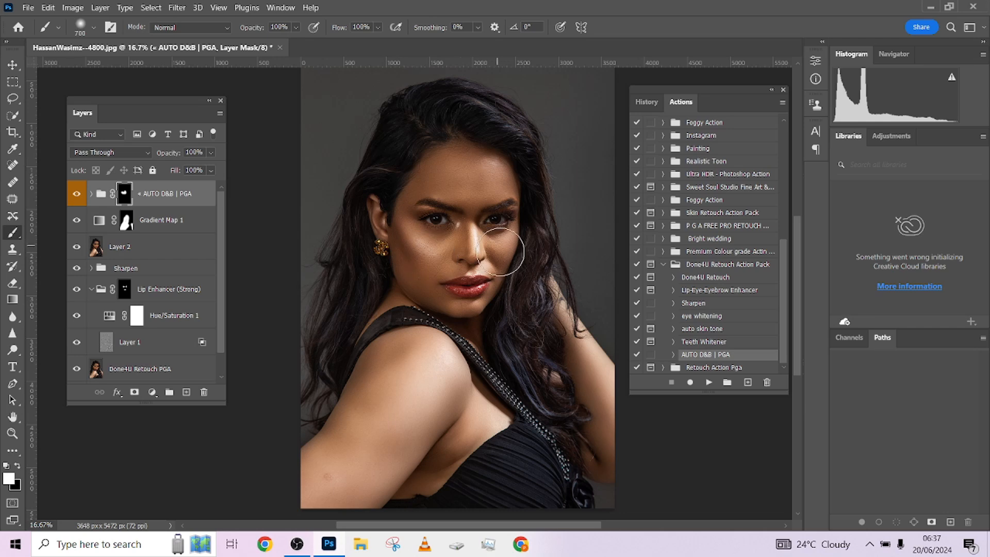
{"action": "left_click_drag", "start_coordinate": [502, 252], "coordinate": [501, 254]}
{"action": "mouse_move", "coordinate": [494, 156]}
{"action": "left_mouse_down"}
{"action": "mouse_move", "coordinate": [493, 183]}
{"action": "mouse_move", "coordinate": [469, 174]}
{"action": "mouse_move", "coordinate": [489, 164]}
{"action": "mouse_move", "coordinate": [453, 166]}
{"action": "left_mouse_up"}
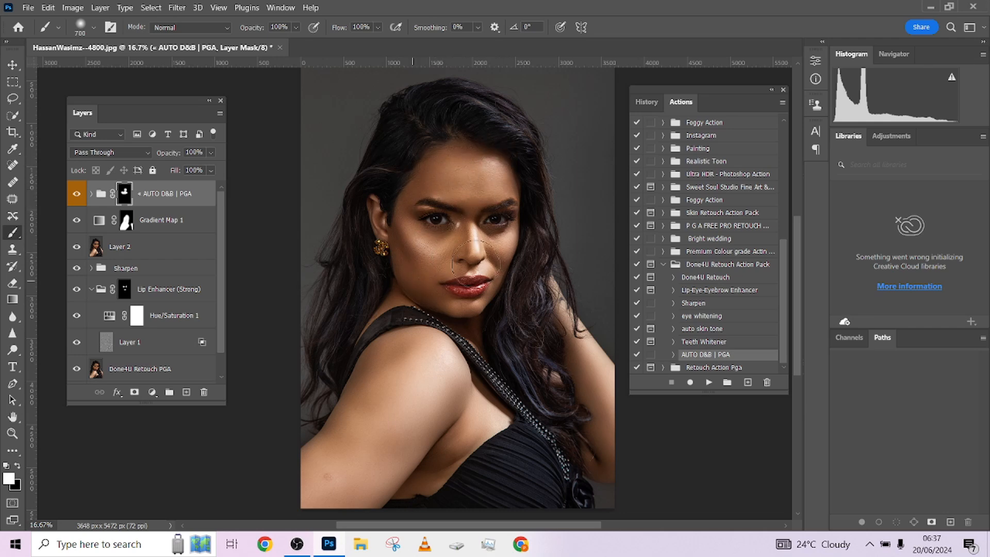
{"action": "mouse_move", "coordinate": [400, 400]}
{"action": "left_mouse_down"}
{"action": "mouse_move", "coordinate": [417, 359]}
{"action": "mouse_move", "coordinate": [325, 470]}
{"action": "mouse_move", "coordinate": [379, 360]}
{"action": "mouse_move", "coordinate": [442, 353]}
{"action": "mouse_move", "coordinate": [461, 388]}
{"action": "mouse_move", "coordinate": [433, 464]}
{"action": "mouse_move", "coordinate": [410, 486]}
{"action": "mouse_move", "coordinate": [393, 420]}
{"action": "left_mouse_up"}
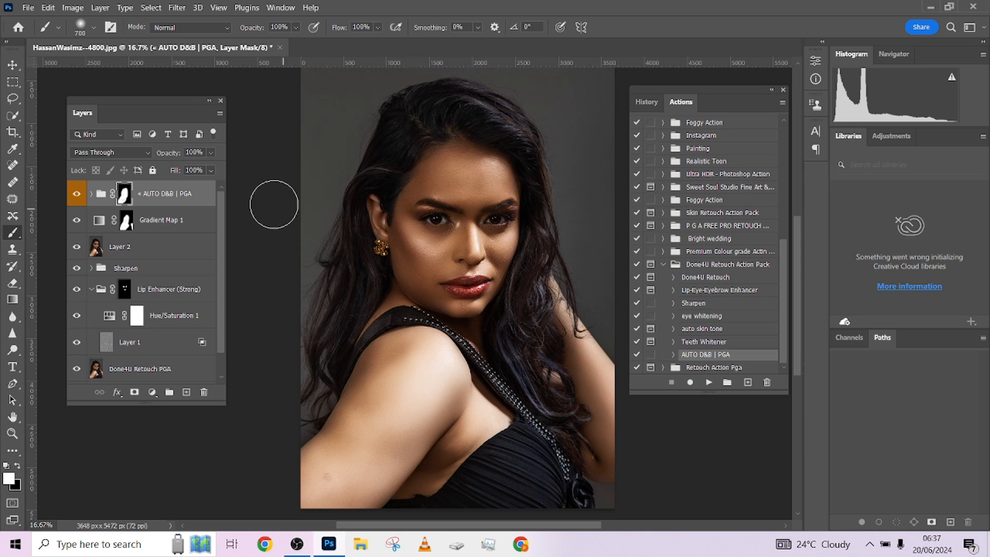
Set the AUTO D&B | PGA group's opacity to 54% and compare the portrait with and without the dodge and burn effect
{"action": "left_click", "coordinate": [210, 154]}
{"action": "left_click_drag", "start_coordinate": [204, 173], "coordinate": [191, 173]}
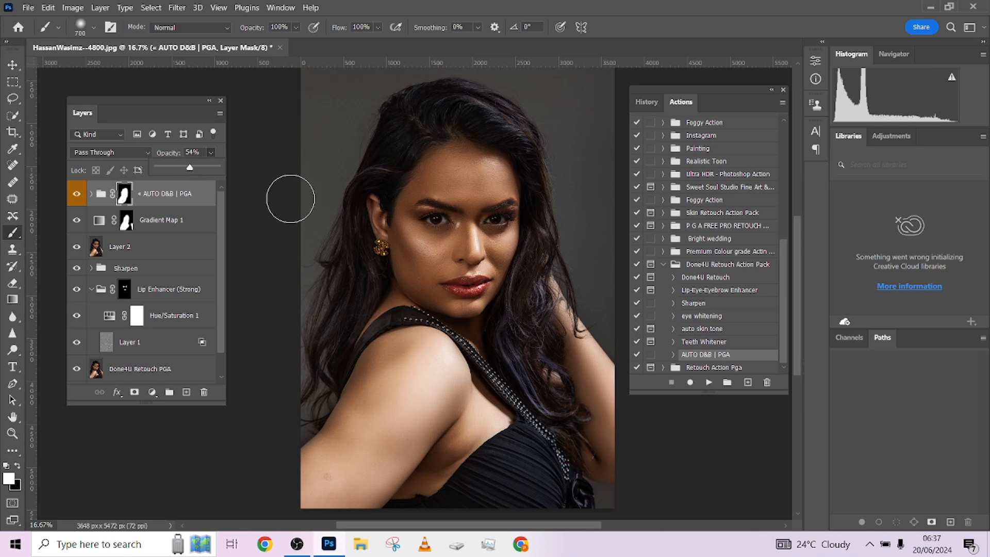
{"action": "left_click", "coordinate": [75, 195]}
{"action": "left_click", "coordinate": [76, 195]}
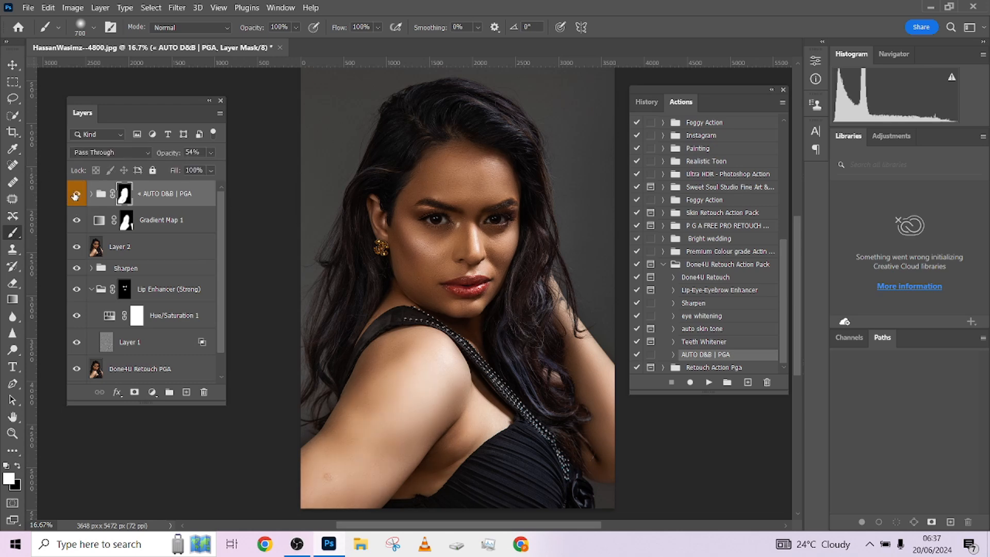
{"action": "key", "text": "ctrl+minus"}
{"action": "key", "text": "ctrl+minus"}
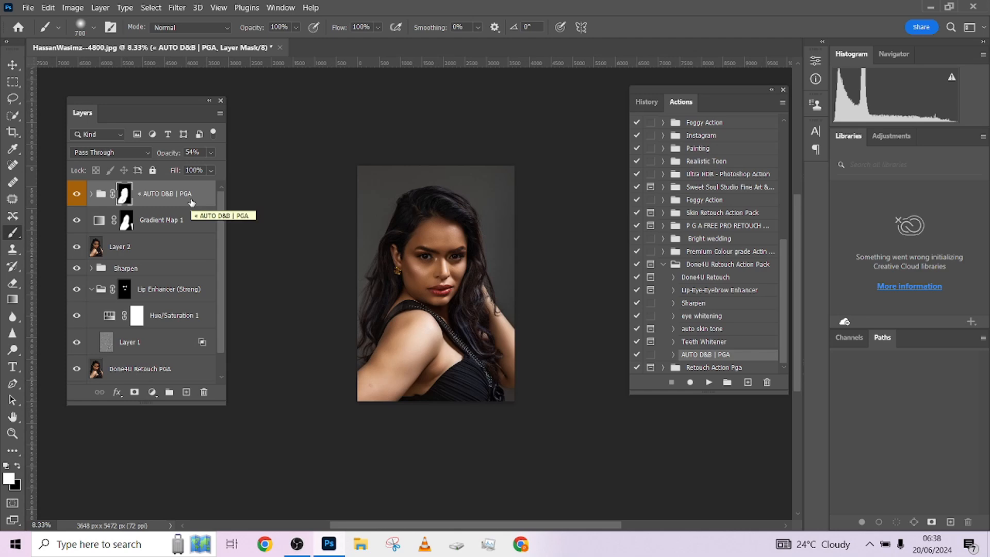
{"action": "left_click", "coordinate": [77, 199]}
{"action": "left_click", "coordinate": [77, 198]}
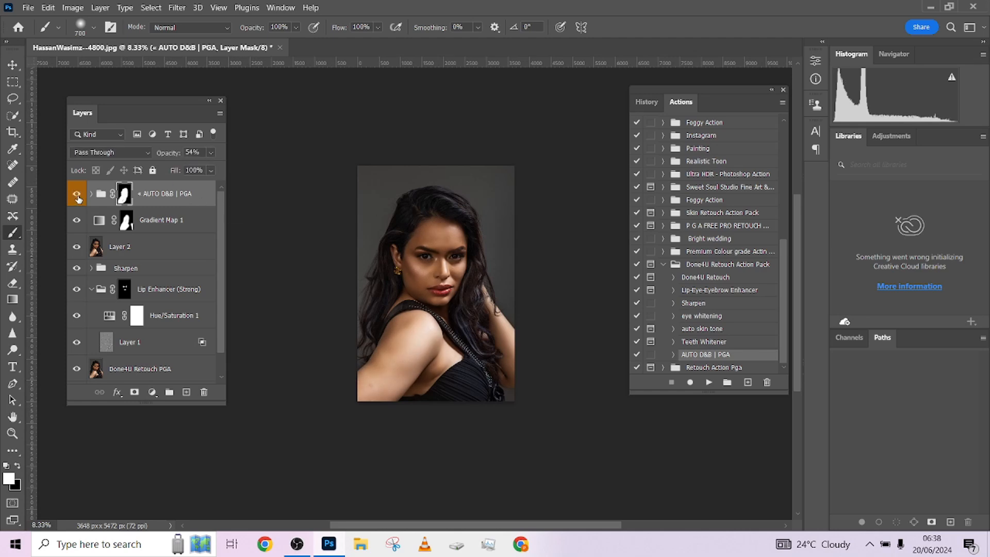
{"action": "left_click", "coordinate": [77, 198]}
{"action": "left_click", "coordinate": [78, 199]}
Extend the white painting on the AUTO D&B | PGA mask and compare the portrait with and without the group
{"action": "key", "text": "ctrl+plus"}
{"action": "key", "text": "ctrl+plus"}
{"action": "key", "text": "ctrl+minus"}
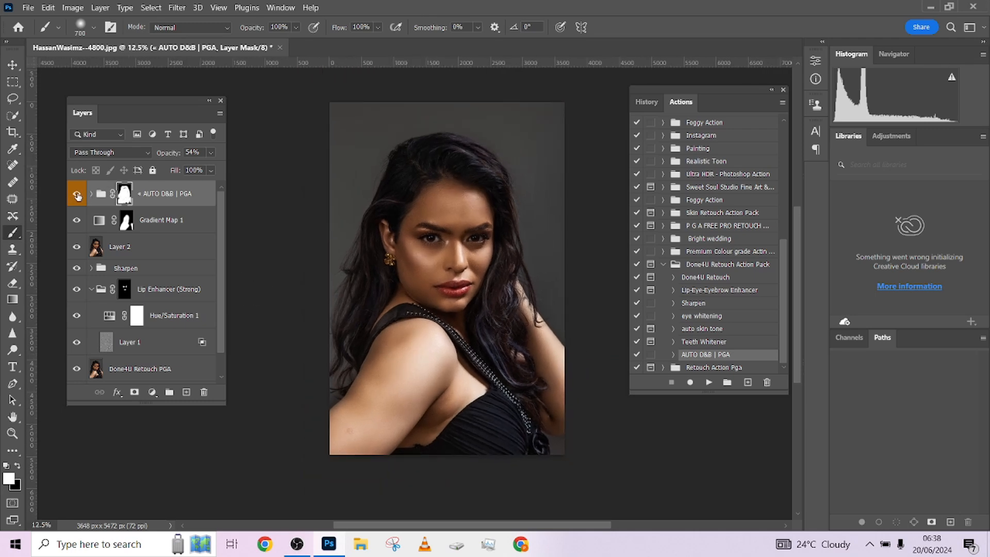
{"action": "left_click", "coordinate": [78, 196]}
{"action": "left_click", "coordinate": [78, 196]}
Compare the fully retouched portrait with the original Background layer, both at full view and zoomed in on the face
{"action": "scroll", "coordinate": [220, 281], "scroll_direction": "down", "scroll_amount": 1}
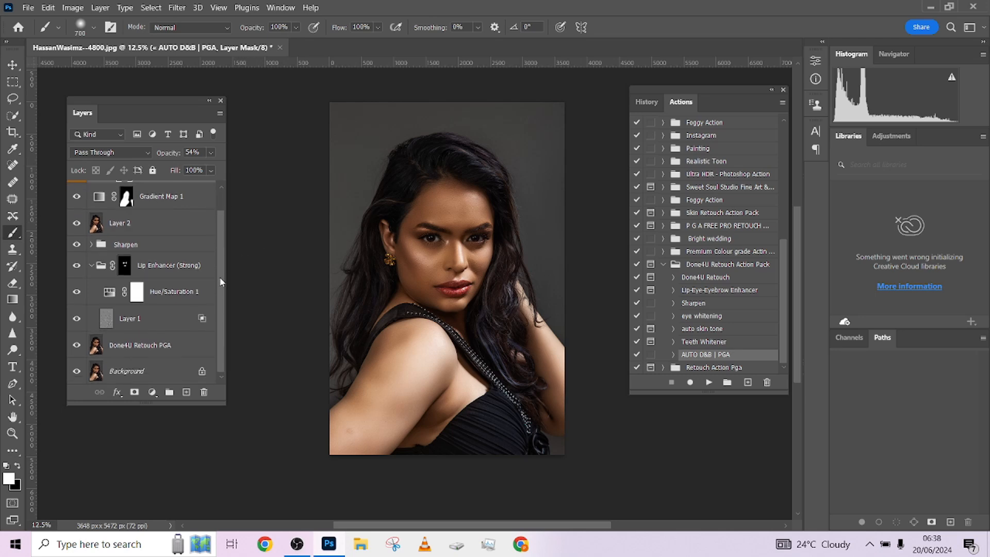
{"action": "left_click", "coordinate": [76, 372], "text": "alt"}
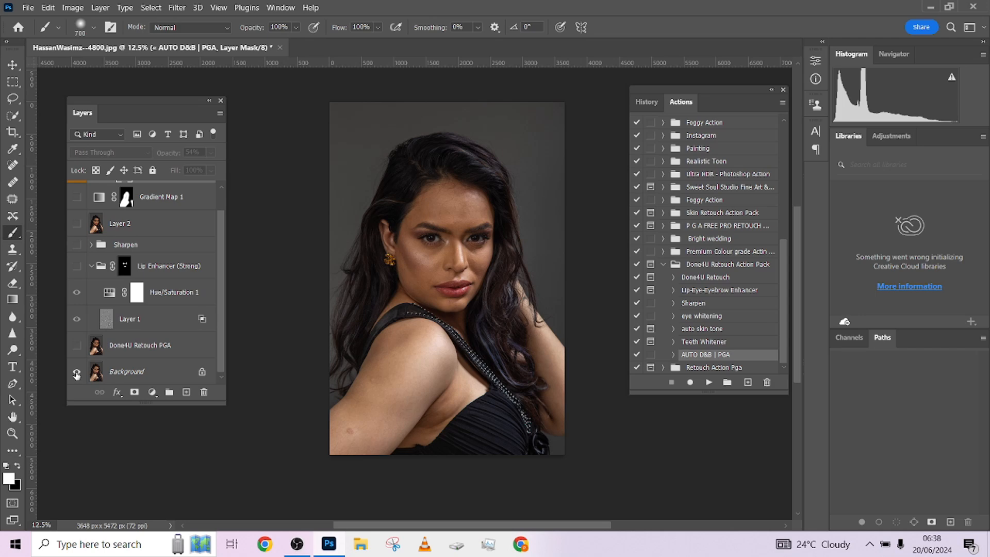
{"action": "left_click", "coordinate": [76, 374], "text": "alt"}
{"action": "key", "text": "ctrl+plus"}
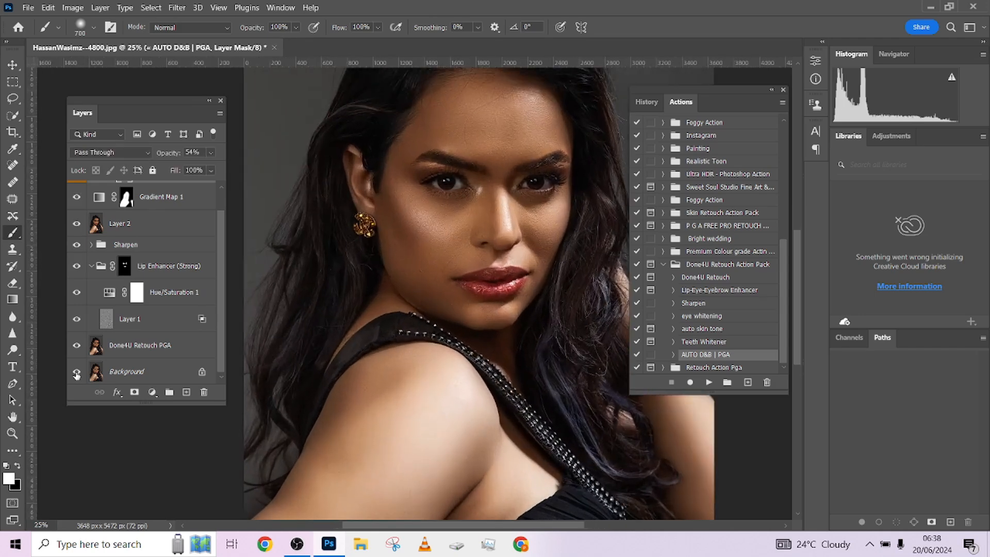
{"action": "left_click", "coordinate": [76, 373], "text": "alt"}
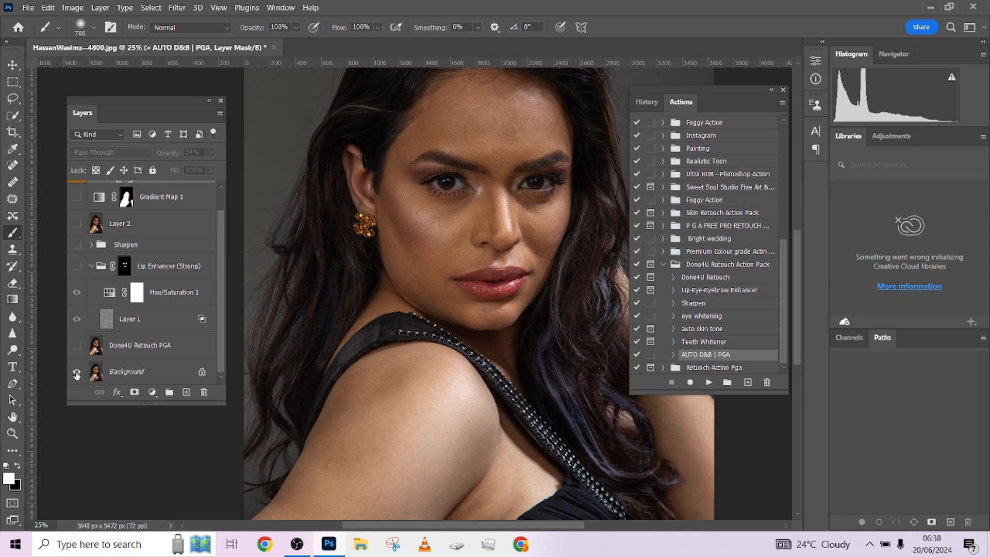
{"action": "left_click", "coordinate": [76, 373], "text": "alt"}
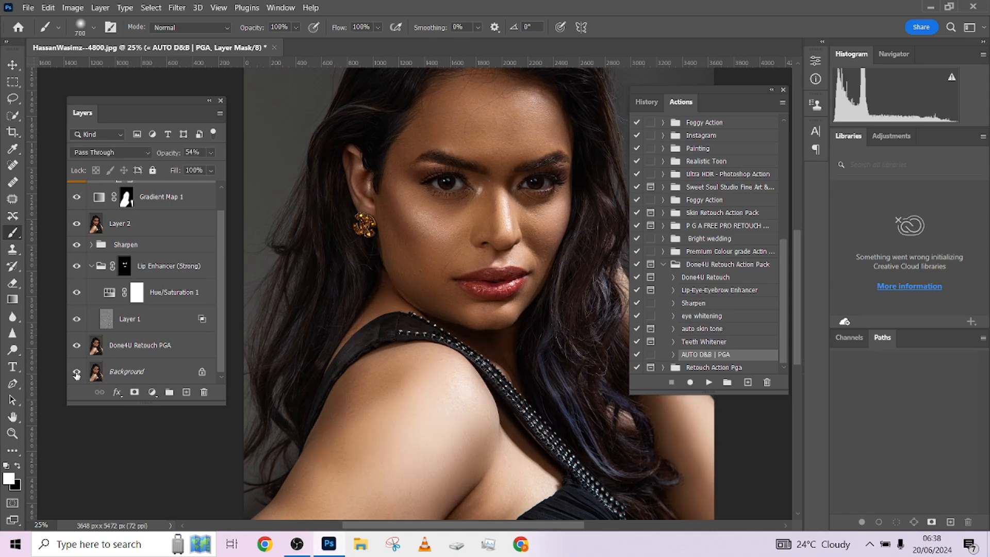
{"action": "key", "text": "ctrl+minus"}
{"action": "key", "text": "ctrl+minus"}
{"action": "key", "text": "ctrl+minus"}
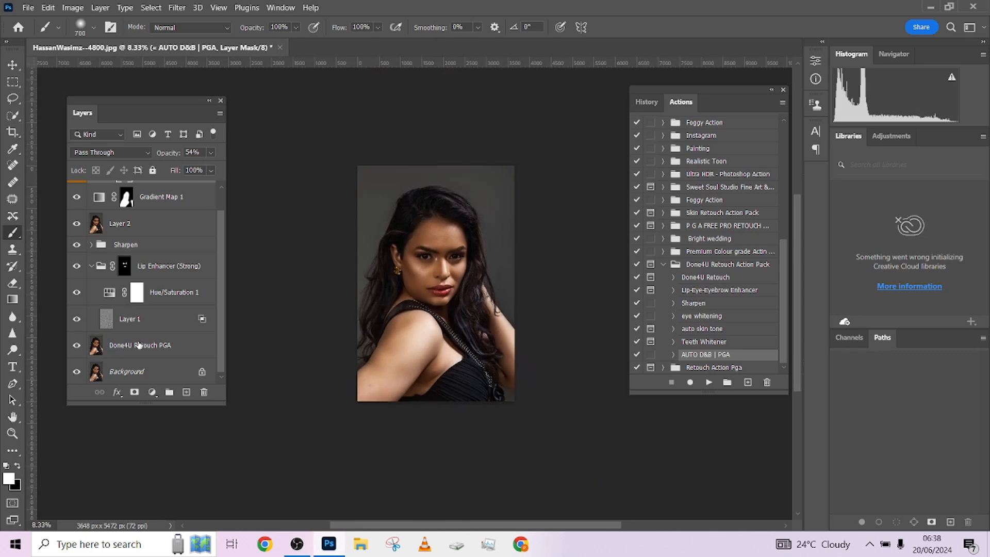
{"action": "scroll", "coordinate": [223, 238], "scroll_direction": "up", "scroll_amount": 1}
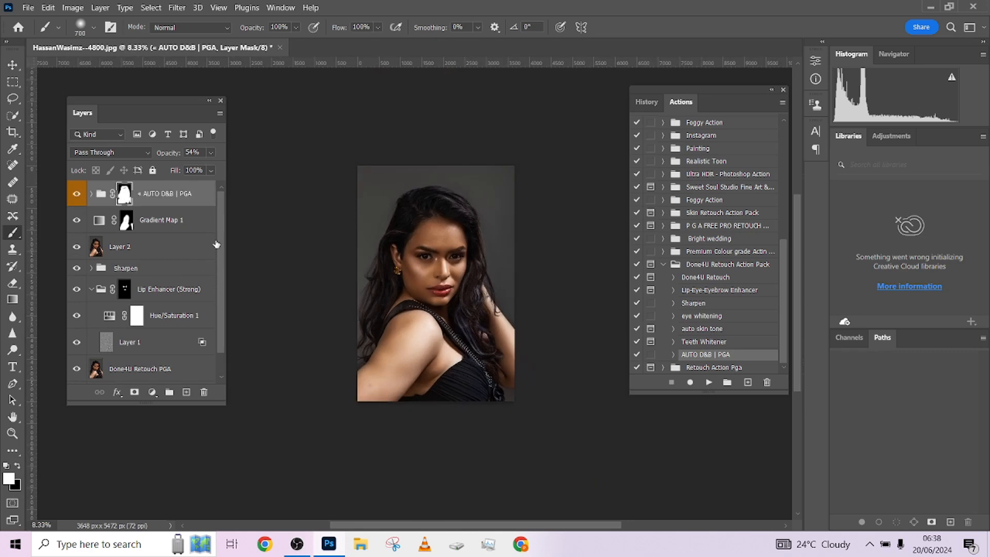
{"action": "scroll", "coordinate": [223, 229], "scroll_direction": "down", "scroll_amount": 1}
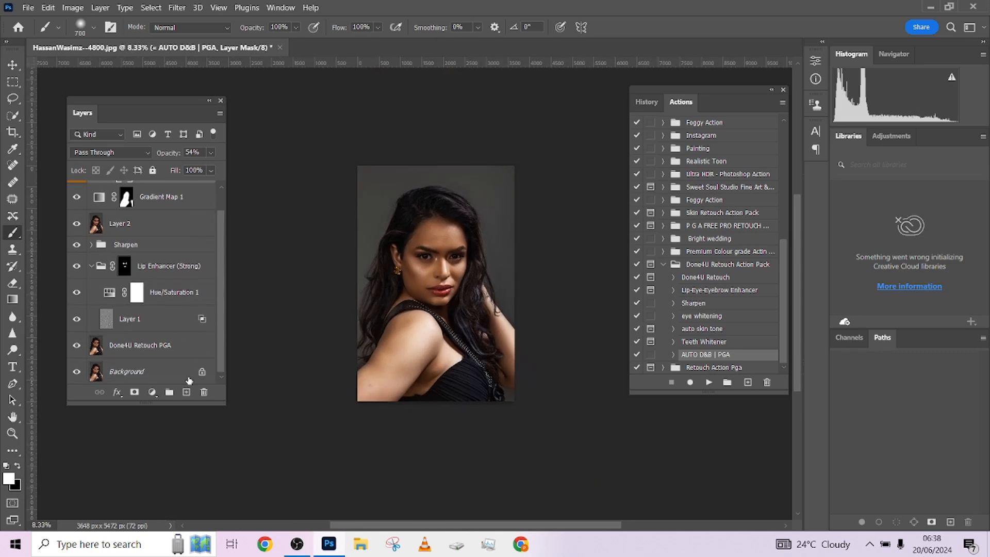
Show the document's history and create a snapshot of the finished retouch from the latest state
{"action": "left_click", "coordinate": [283, 10]}
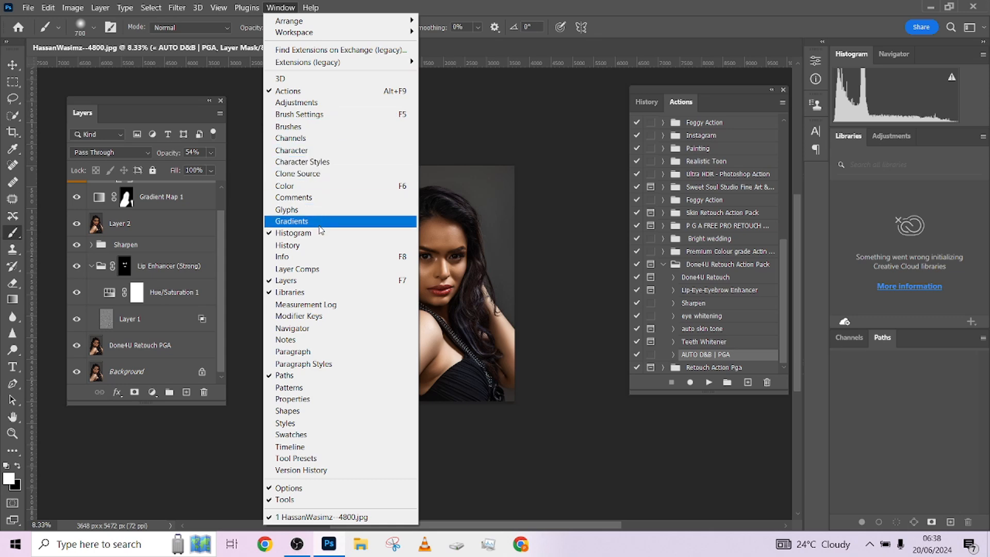
{"action": "left_click", "coordinate": [313, 245]}
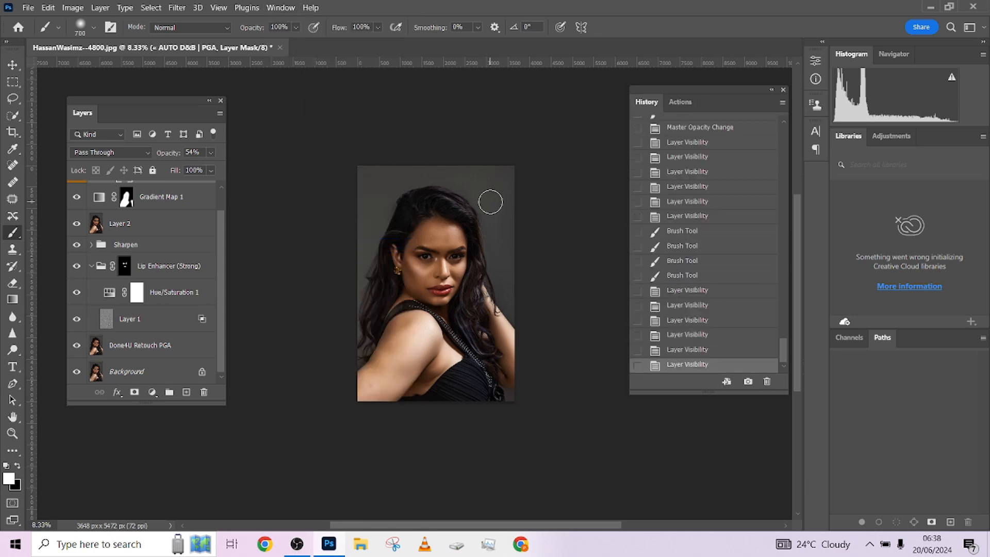
{"action": "left_click_drag", "start_coordinate": [785, 349], "coordinate": [785, 359]}
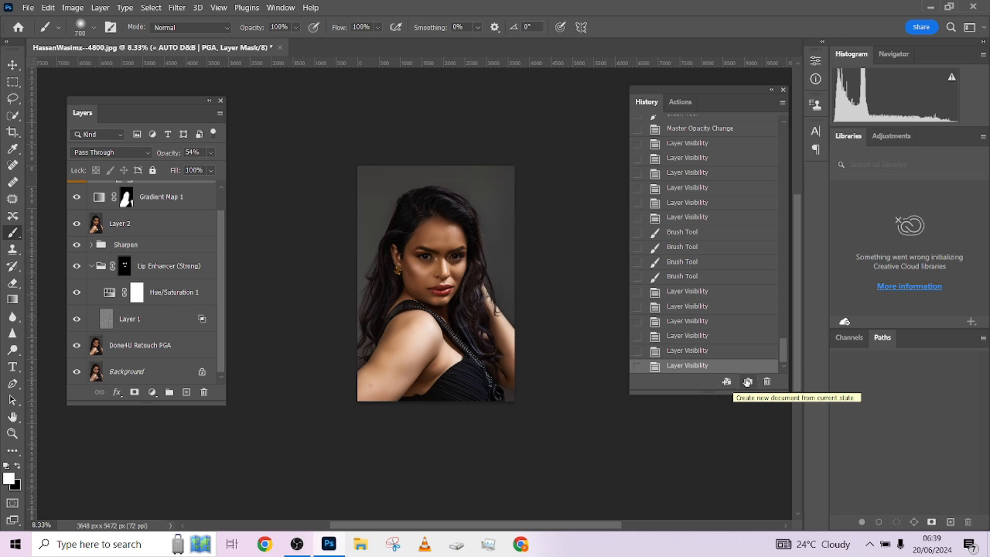
{"action": "left_click", "coordinate": [749, 381]}
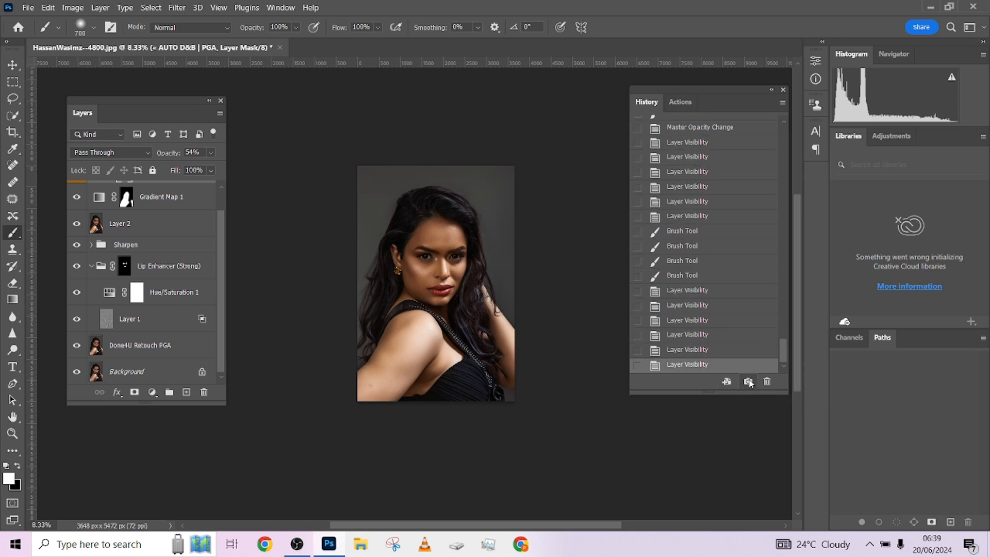
Compare the original opened image with the new history snapshot of the retouch, finishing on the snapshot
{"action": "left_click_drag", "start_coordinate": [784, 357], "coordinate": [792, 118]}
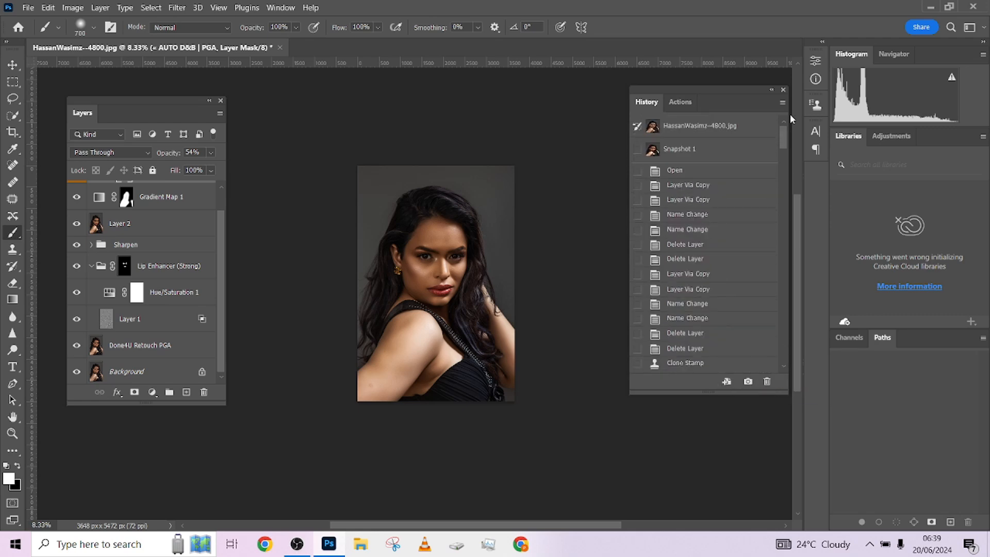
{"action": "left_click", "coordinate": [706, 128]}
{"action": "left_click", "coordinate": [701, 149]}
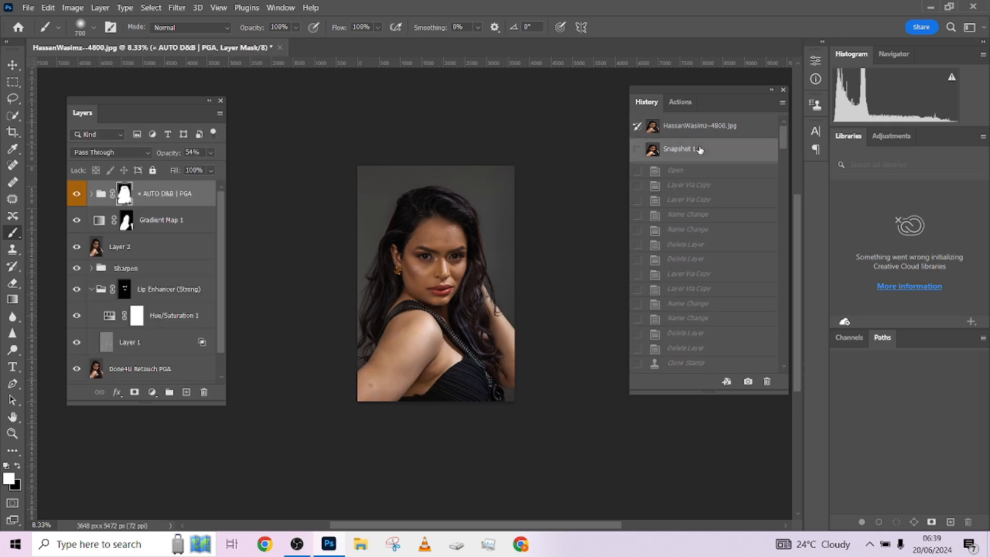
{"action": "left_click", "coordinate": [702, 128]}
{"action": "left_click", "coordinate": [677, 151]}
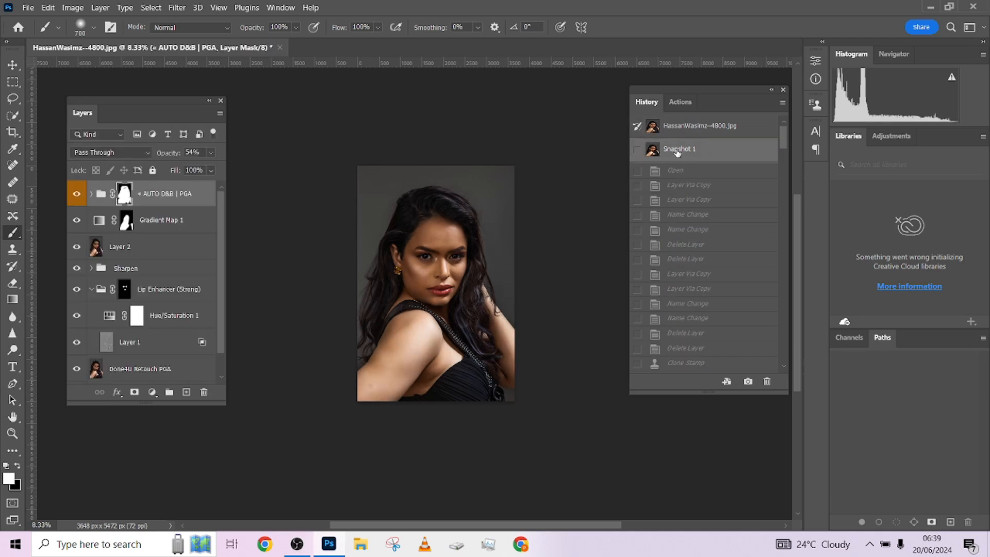
Rename the history snapshot as Done4u
{"action": "double_click", "coordinate": [679, 149]}
{"action": "type", "text": "Done4u"}
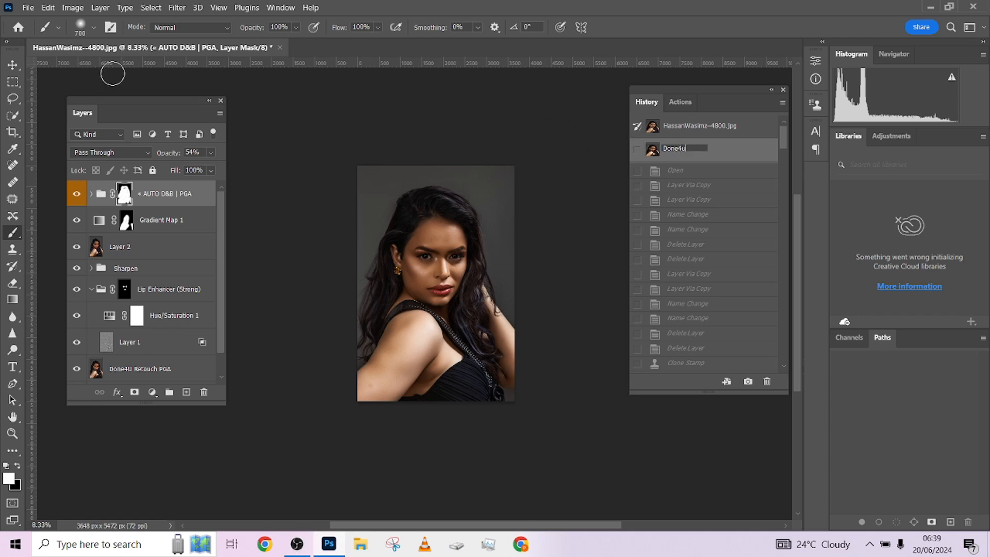
{"action": "left_click", "coordinate": [13, 65]}
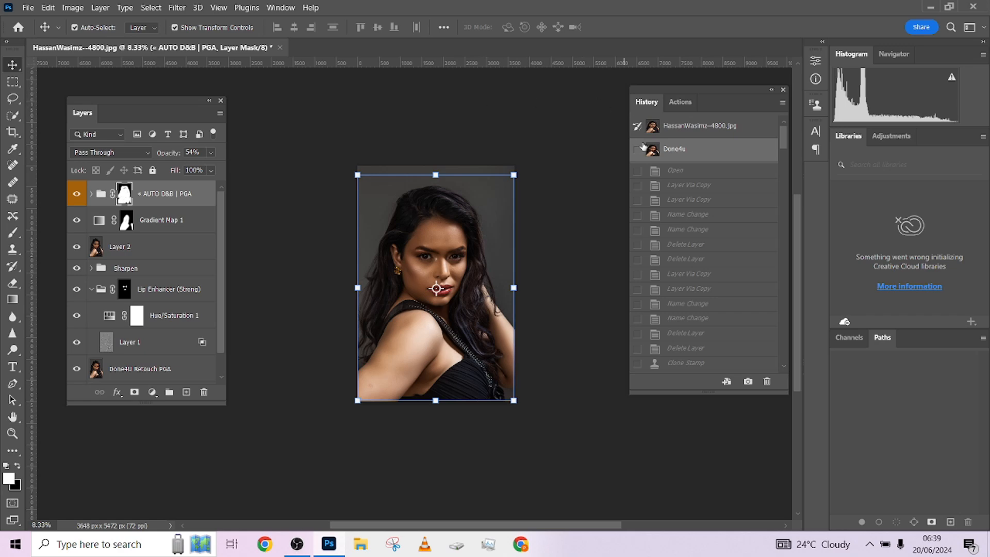
Revert the document to its original opened image and place the list of actions clear of the portrait
{"action": "left_click", "coordinate": [695, 132]}
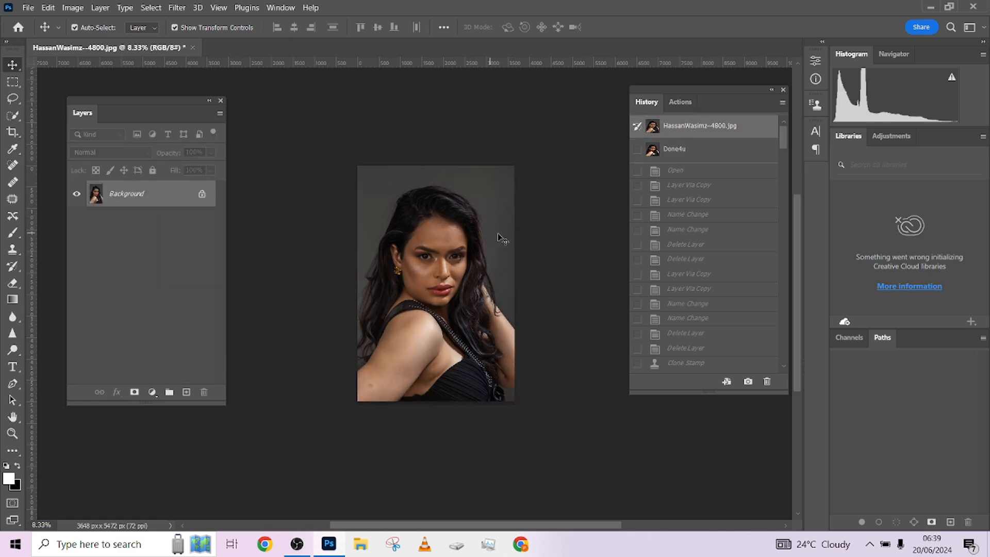
{"action": "left_click", "coordinate": [772, 89]}
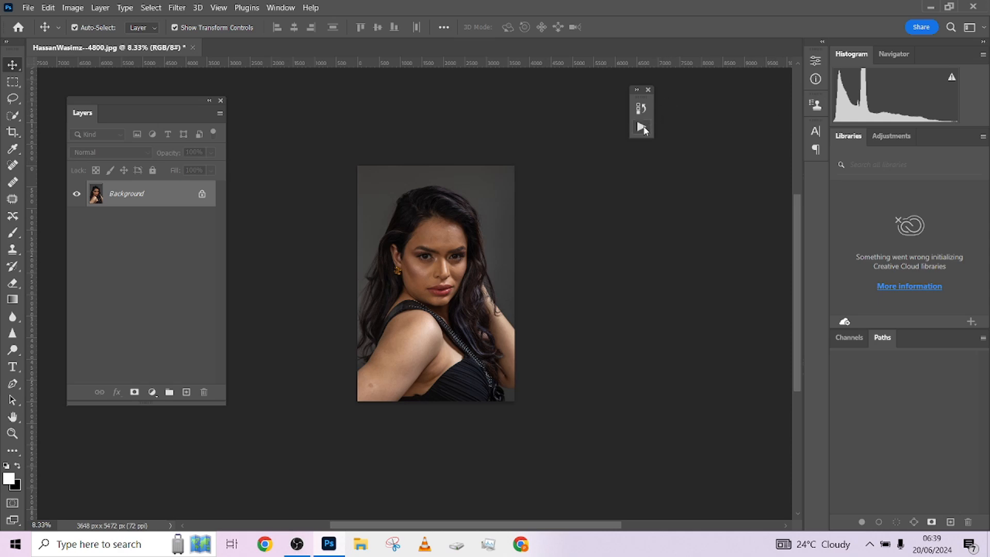
{"action": "left_click", "coordinate": [642, 128]}
{"action": "left_click_drag", "start_coordinate": [623, 297], "coordinate": [623, 296]}
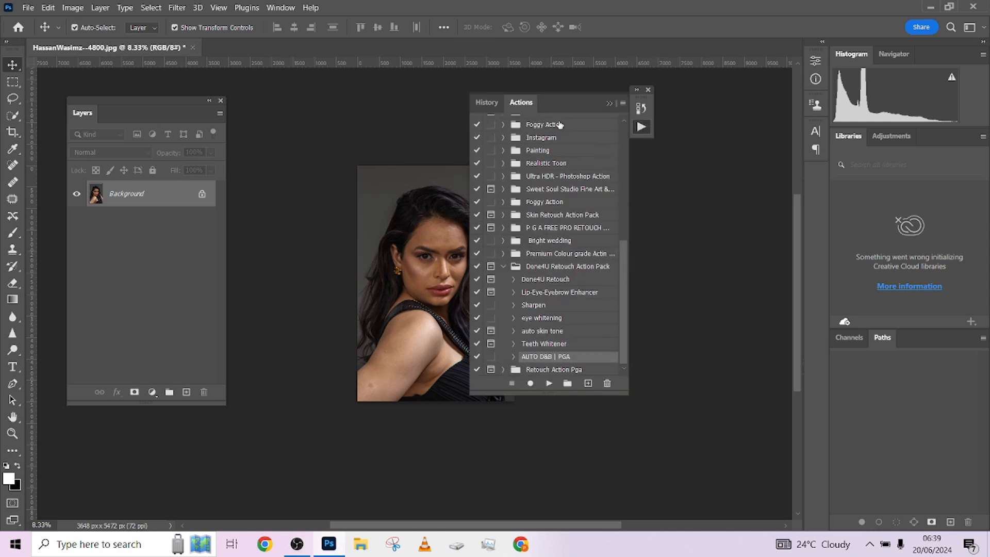
{"action": "left_click_drag", "start_coordinate": [566, 108], "coordinate": [680, 24]}
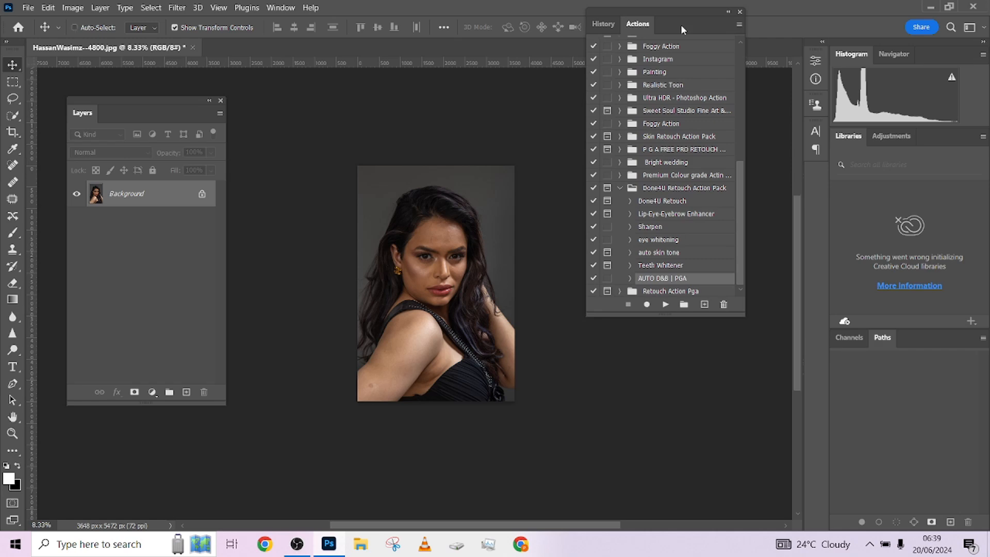
{"action": "key", "text": "ctrl+plus"}
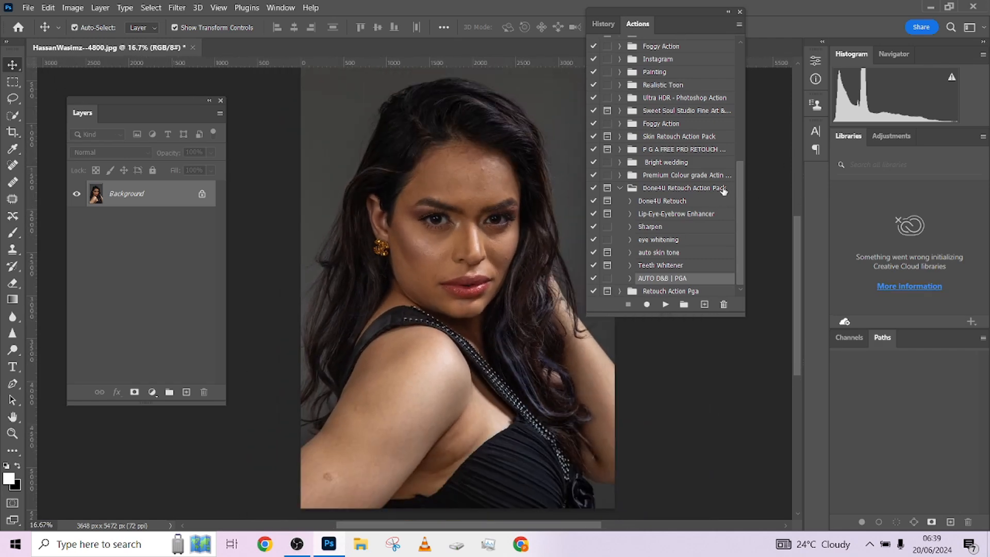
Run RetouchAction from the Retouch Action Pga set on the portrait with a Median radius of 4 pixels
{"action": "left_click", "coordinate": [620, 188]}
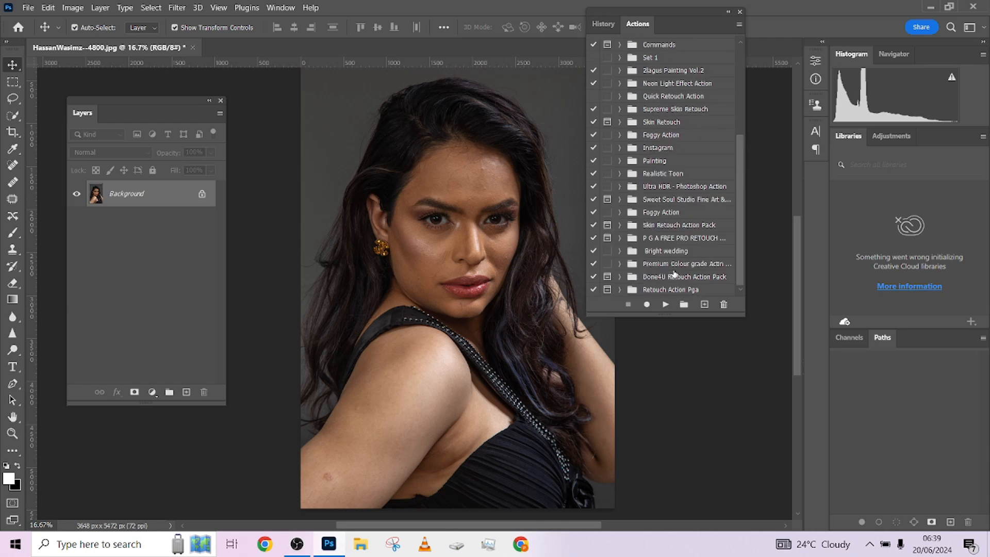
{"action": "left_click", "coordinate": [620, 290]}
{"action": "left_click_drag", "start_coordinate": [739, 194], "coordinate": [738, 238]}
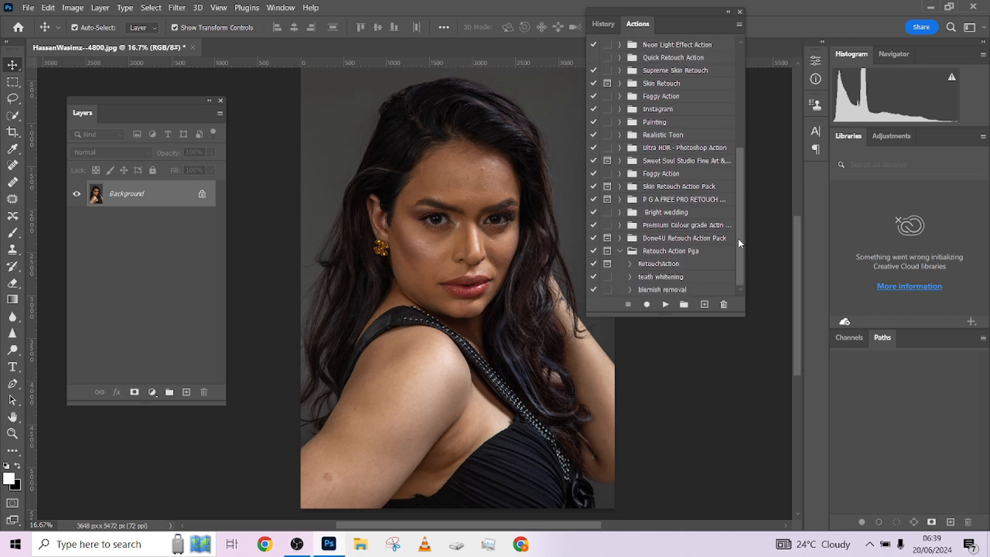
{"action": "left_click", "coordinate": [667, 264]}
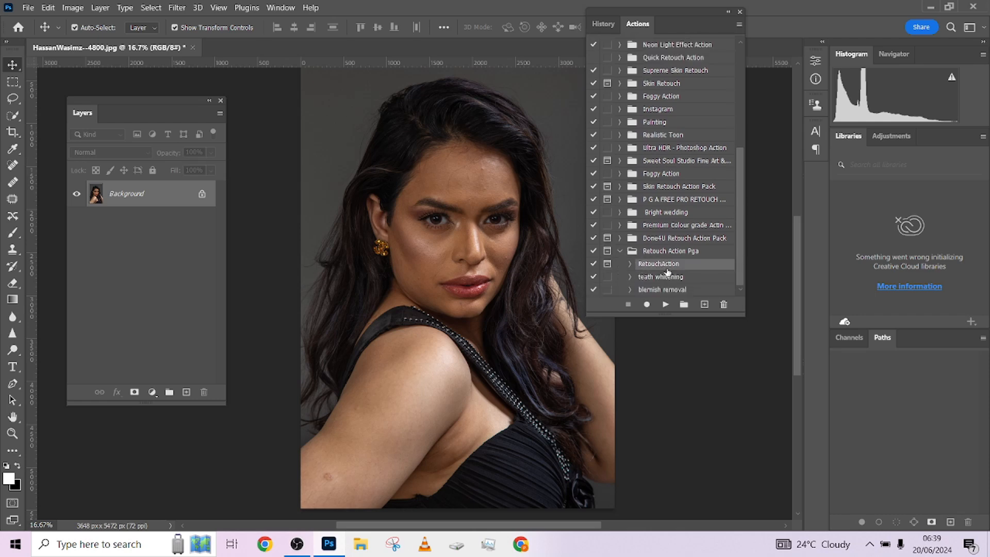
{"action": "left_click", "coordinate": [667, 304]}
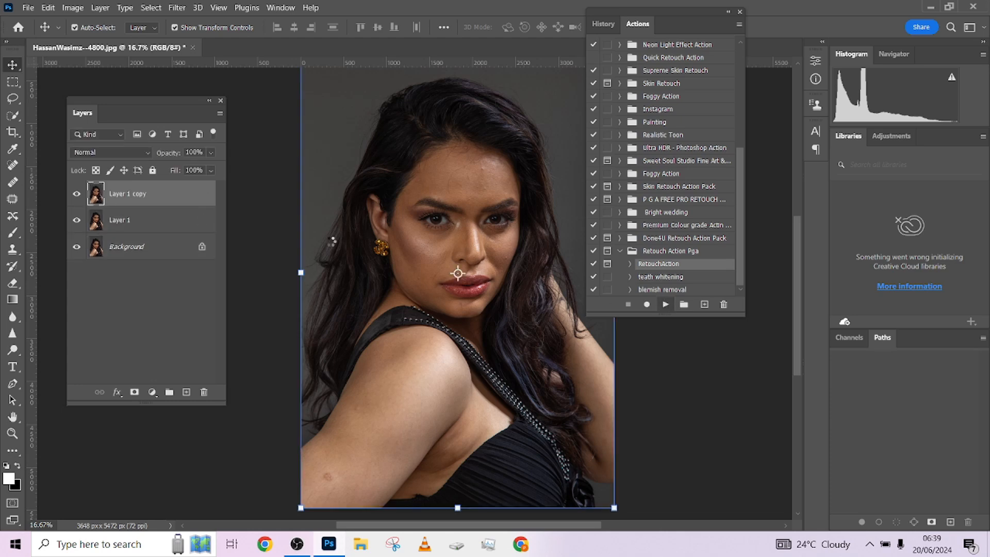
{"action": "left_click_drag", "start_coordinate": [456, 91], "coordinate": [665, 156]}
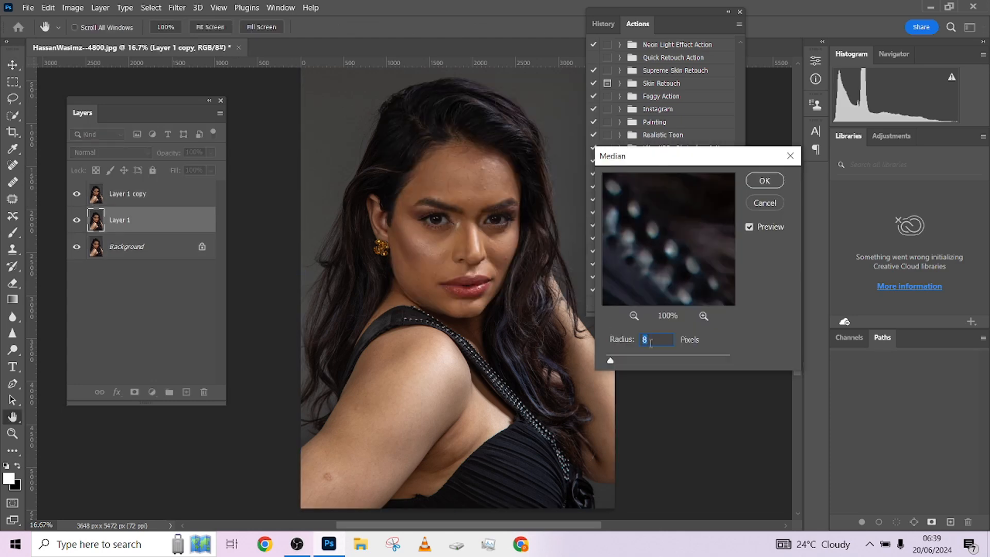
{"action": "type", "text": "4"}
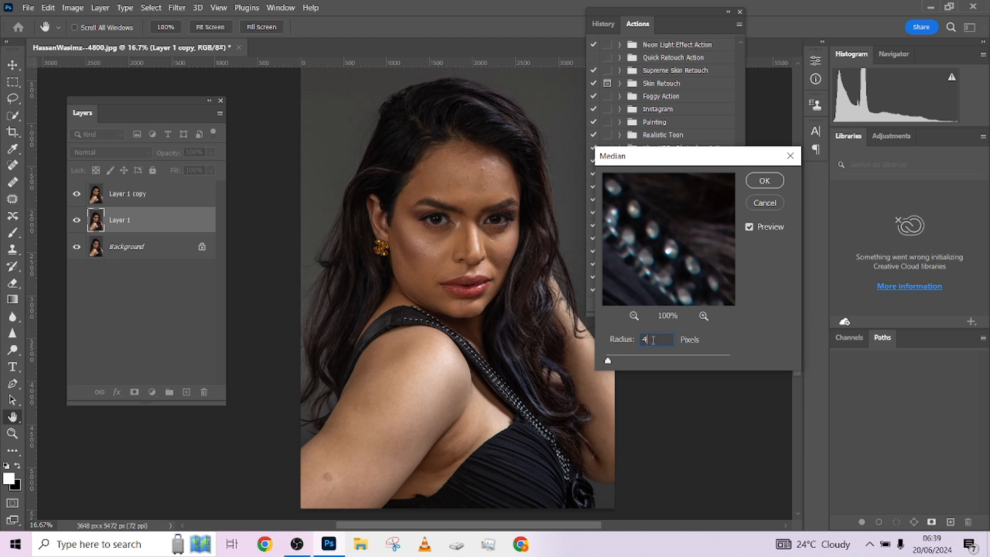
{"action": "left_click", "coordinate": [766, 181]}
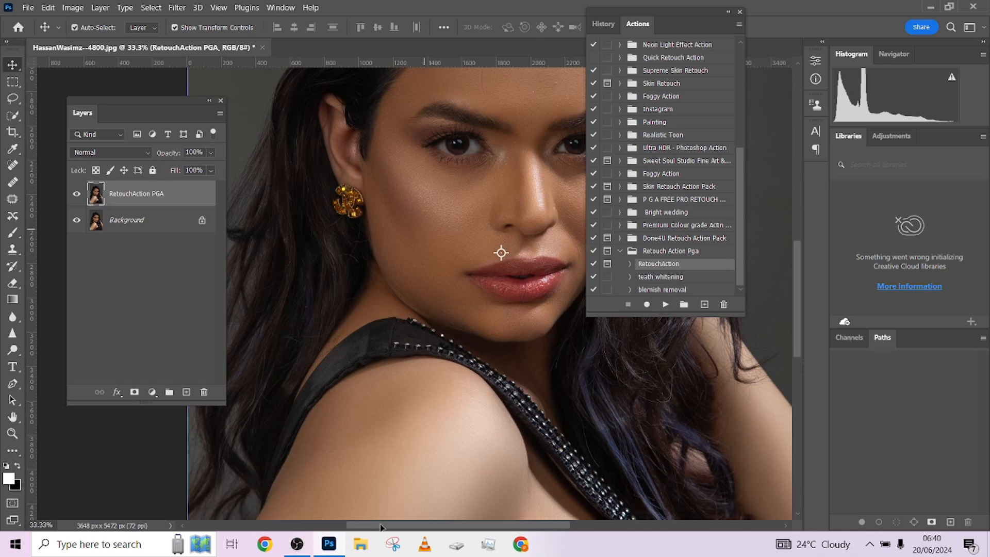
Compare the face and shoulder with and without the RetouchAction PGA layer at two zoom levels
{"action": "left_click_drag", "start_coordinate": [380, 527], "coordinate": [427, 526]}
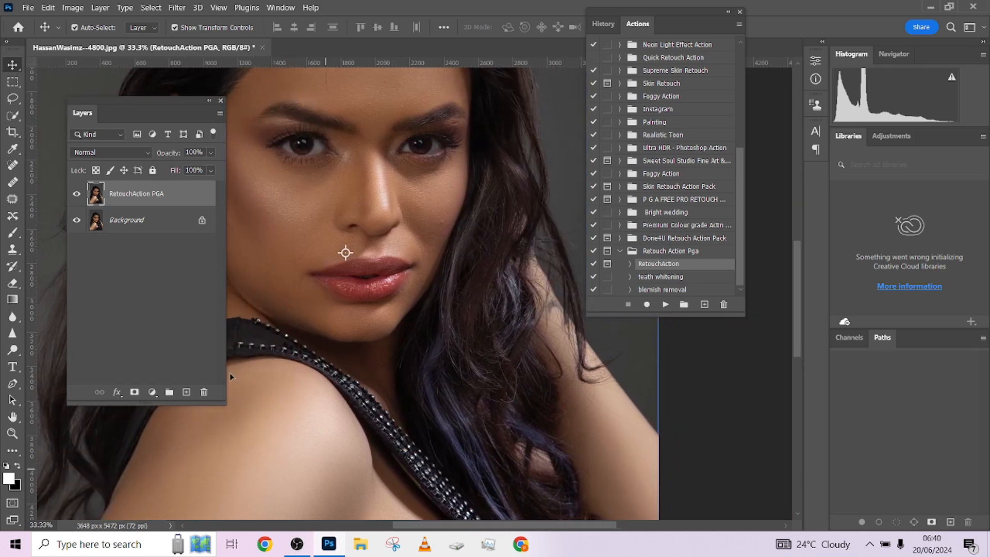
{"action": "left_click", "coordinate": [77, 194]}
{"action": "left_click", "coordinate": [76, 194]}
{"action": "key", "text": "ctrl+minus"}
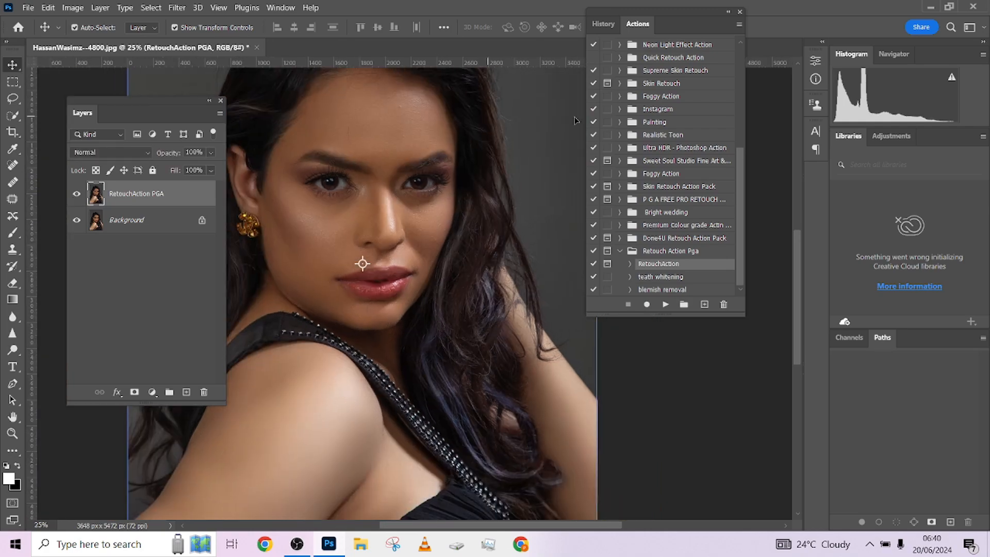
{"action": "scroll", "coordinate": [796, 273], "scroll_direction": "up", "scroll_amount": 2}
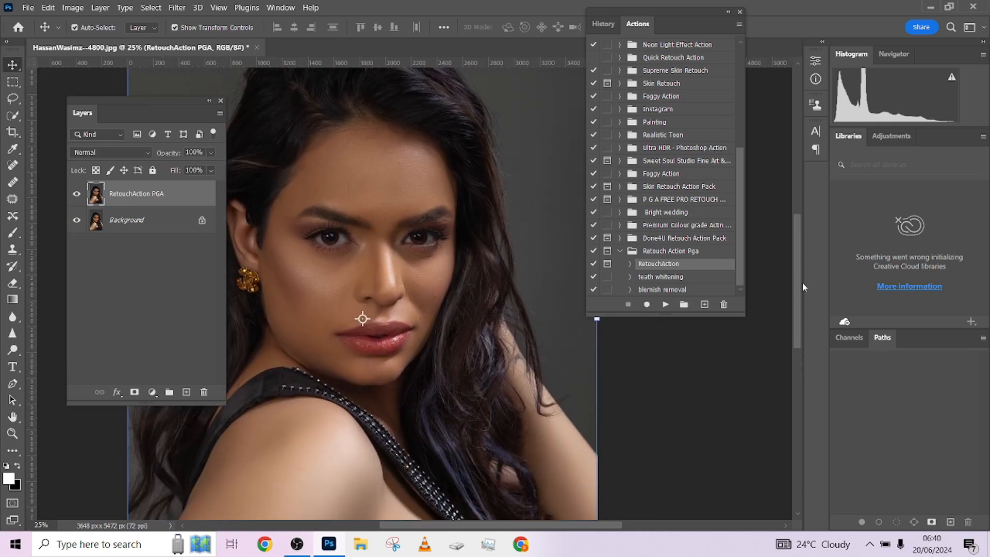
{"action": "left_click", "coordinate": [77, 194]}
{"action": "left_click", "coordinate": [78, 194]}
Run the Sharpen action from the Done4U Retouch Action Pack on the portrait
{"action": "left_click", "coordinate": [621, 238]}
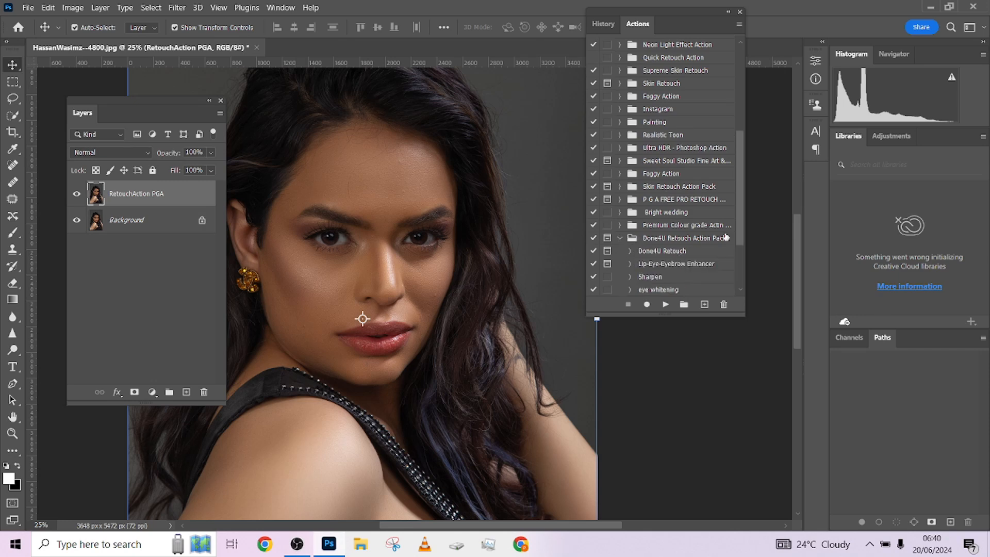
{"action": "left_click_drag", "start_coordinate": [741, 212], "coordinate": [743, 250]}
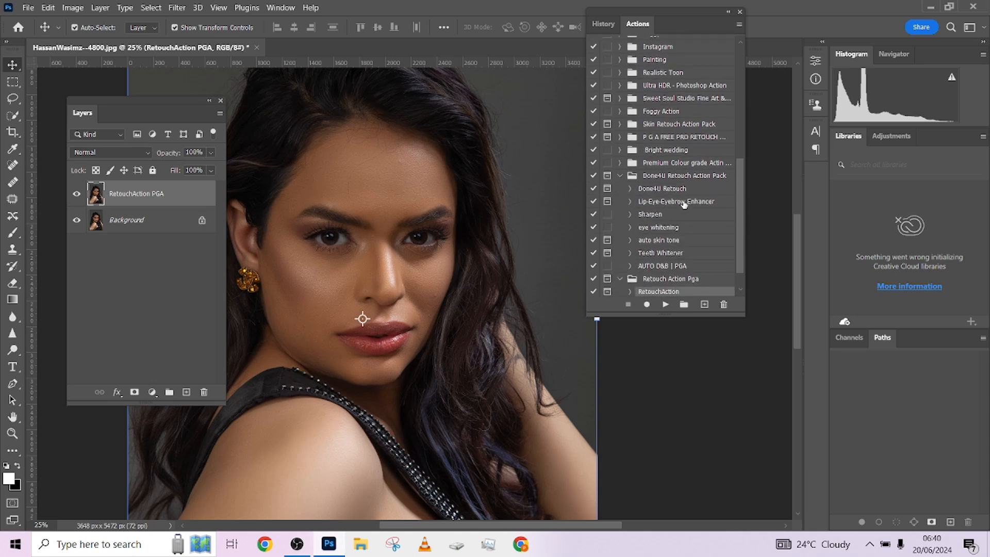
{"action": "left_click", "coordinate": [653, 215]}
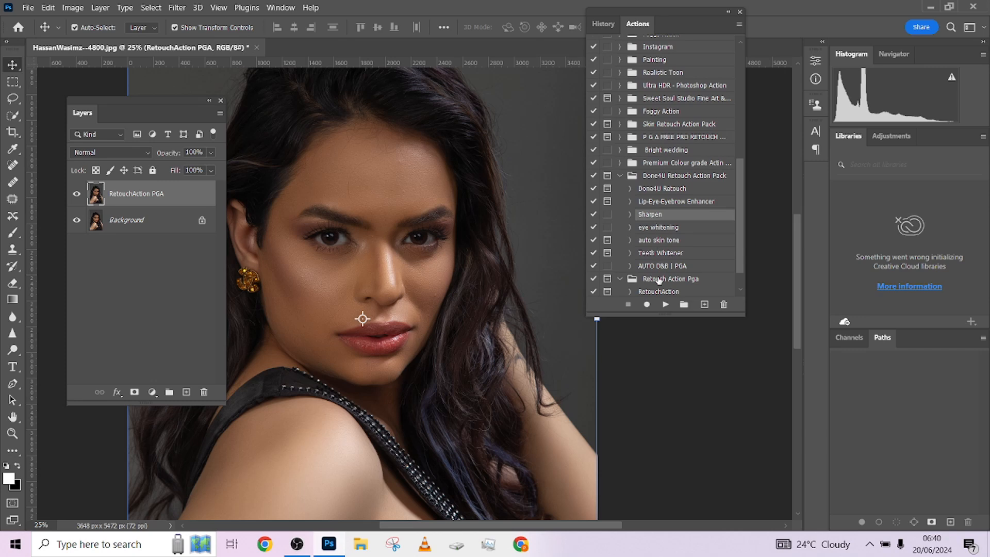
{"action": "left_click", "coordinate": [666, 304]}
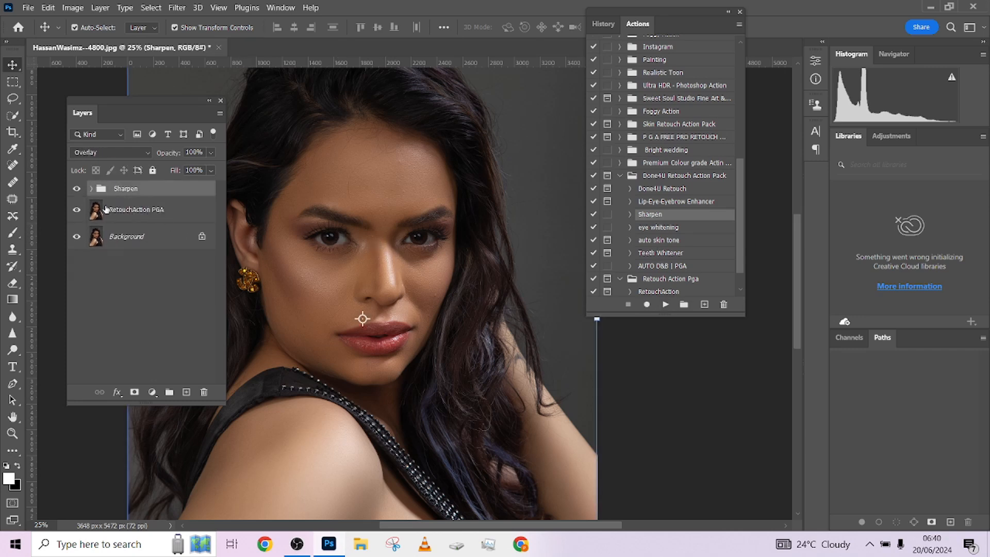
Compare the portrait with and without the Sharpen group, inspecting the face close up and the picture zoomed out
{"action": "left_click", "coordinate": [77, 189]}
{"action": "left_click", "coordinate": [77, 189]}
{"action": "key", "text": "ctrl+plus"}
{"action": "key", "text": "ctrl+plus"}
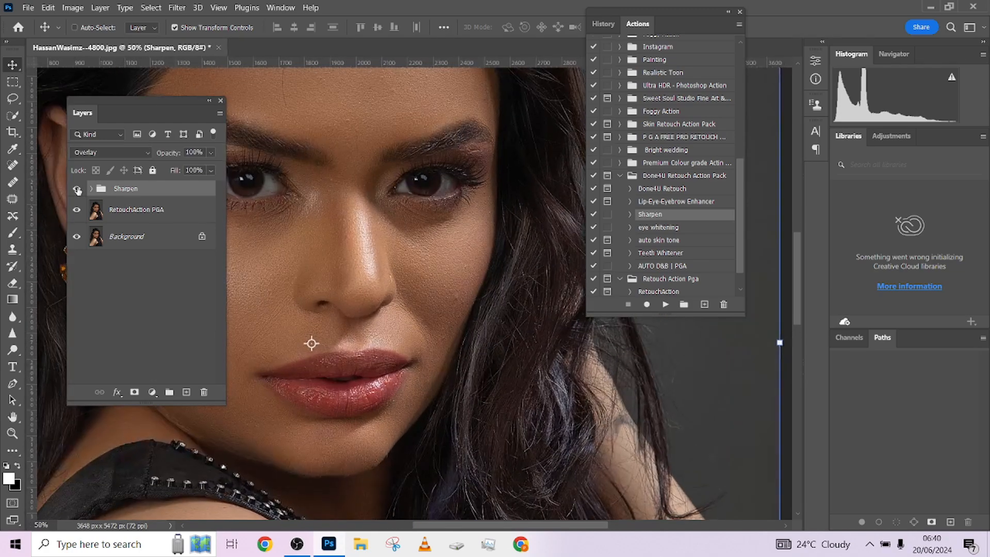
{"action": "key", "text": "ctrl+minus"}
{"action": "key", "text": "ctrl+minus"}
{"action": "key", "text": "ctrl+minus"}
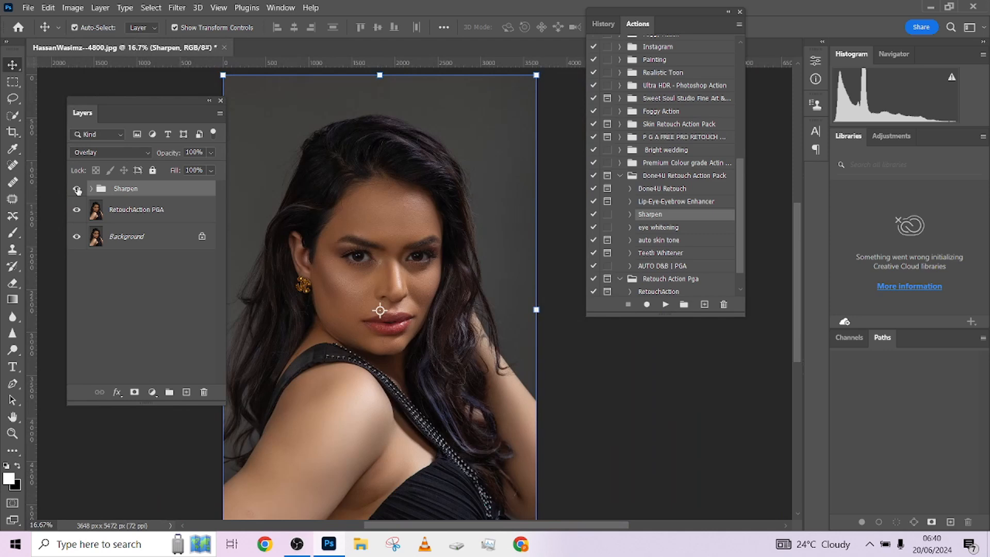
{"action": "left_click", "coordinate": [77, 189]}
{"action": "left_click", "coordinate": [77, 190]}
Run the auto skin tone action from the Done4U Retouch Action Pack on the portrait
{"action": "scroll", "coordinate": [742, 243], "scroll_direction": "down", "scroll_amount": 2}
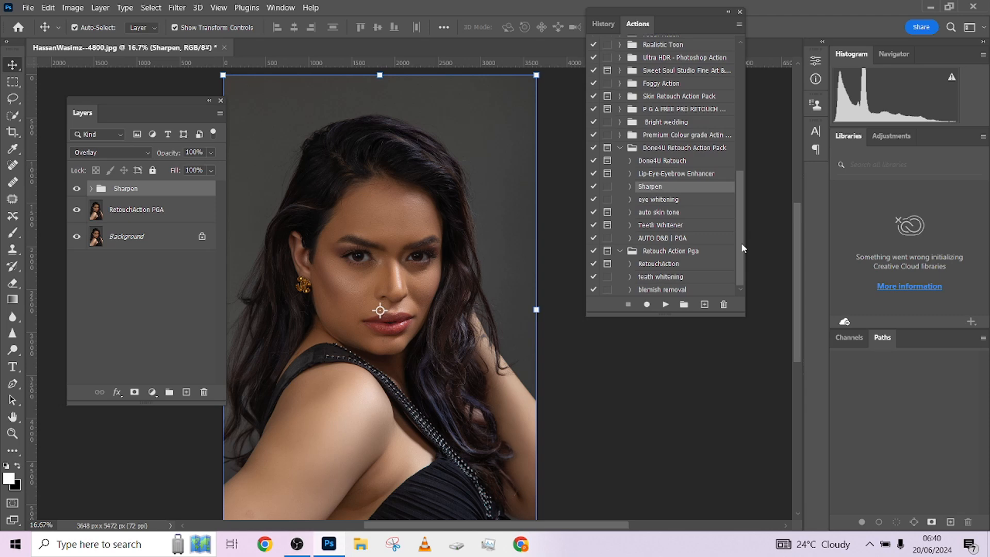
{"action": "left_click", "coordinate": [658, 213]}
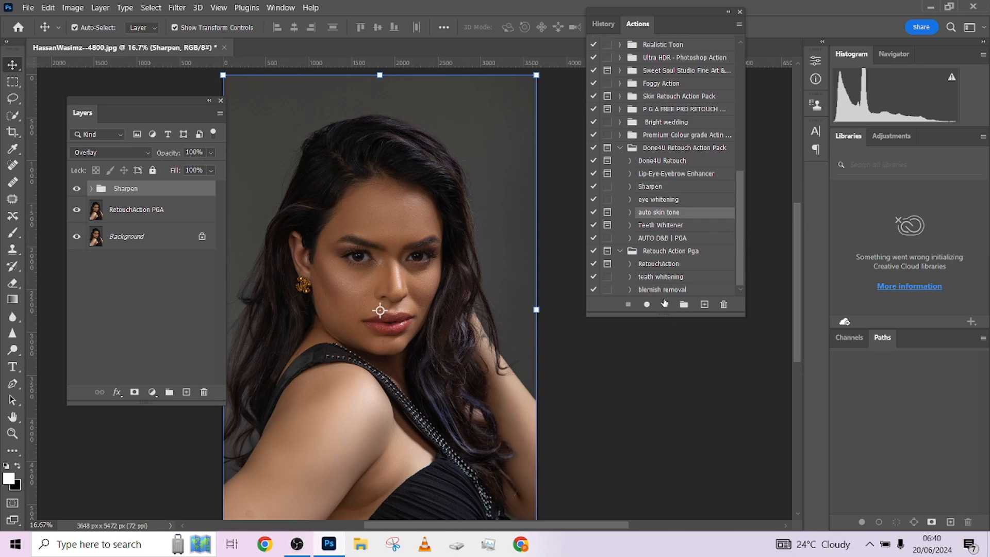
{"action": "left_click", "coordinate": [666, 305]}
{"action": "left_click", "coordinate": [850, 202]}
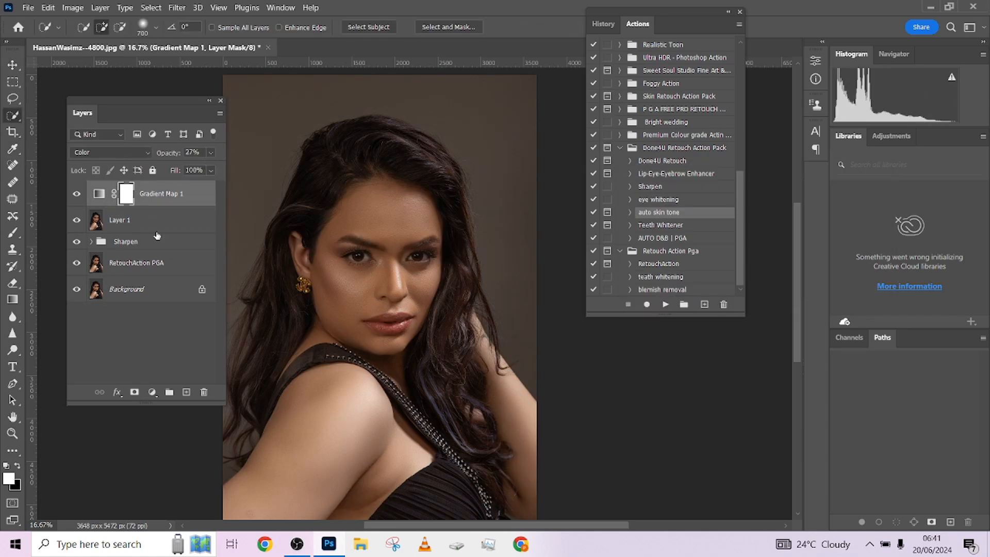
Invert the Gradient Map 1 mask, paint the skin tone back over the woman's skin with the Brush, and check the layer's effect
{"action": "key", "text": "ctrl+i"}
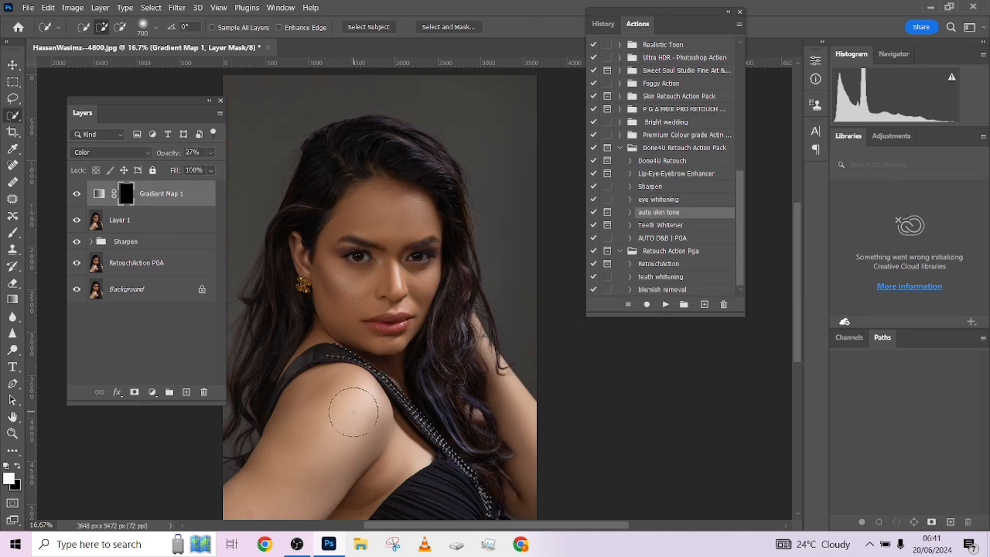
{"action": "left_click_drag", "start_coordinate": [338, 408], "coordinate": [296, 479]}
{"action": "key", "text": "ctrl+d"}
{"action": "key", "text": "b"}
{"action": "mouse_move", "coordinate": [341, 408]}
{"action": "left_mouse_down"}
{"action": "mouse_move", "coordinate": [306, 464]}
{"action": "mouse_move", "coordinate": [390, 476]}
{"action": "mouse_move", "coordinate": [338, 499]}
{"action": "left_mouse_up"}
{"action": "key", "text": "ctrl+minus"}
{"action": "left_click", "coordinate": [76, 195]}
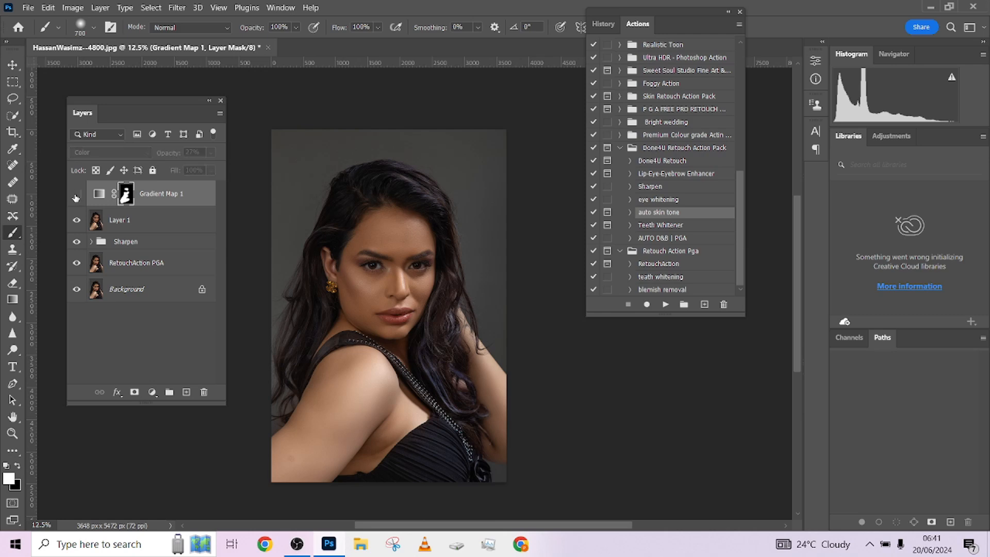
{"action": "left_click", "coordinate": [76, 196]}
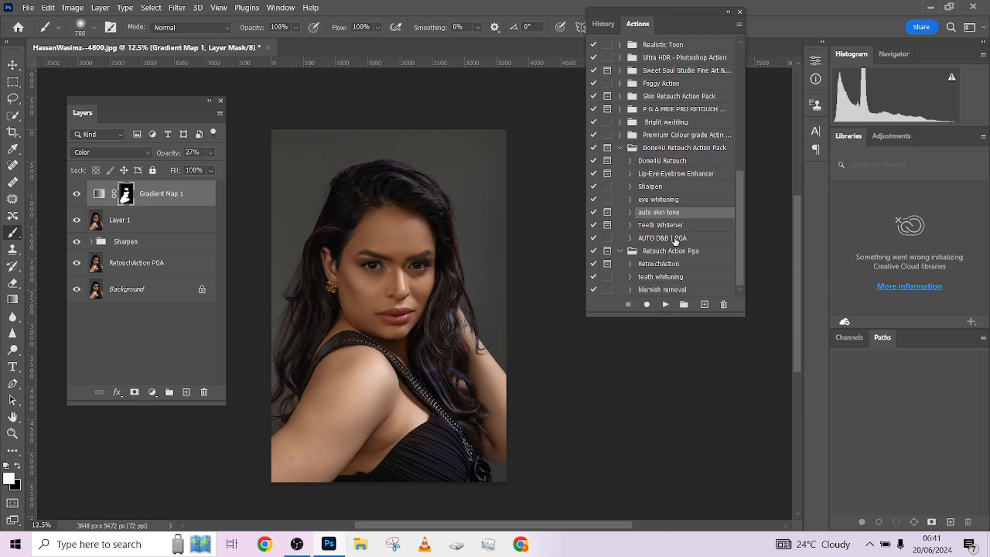
Run the AUTO D&B | PGA action and paint its effect onto the woman through the group mask with a larger brush
{"action": "left_click", "coordinate": [659, 239]}
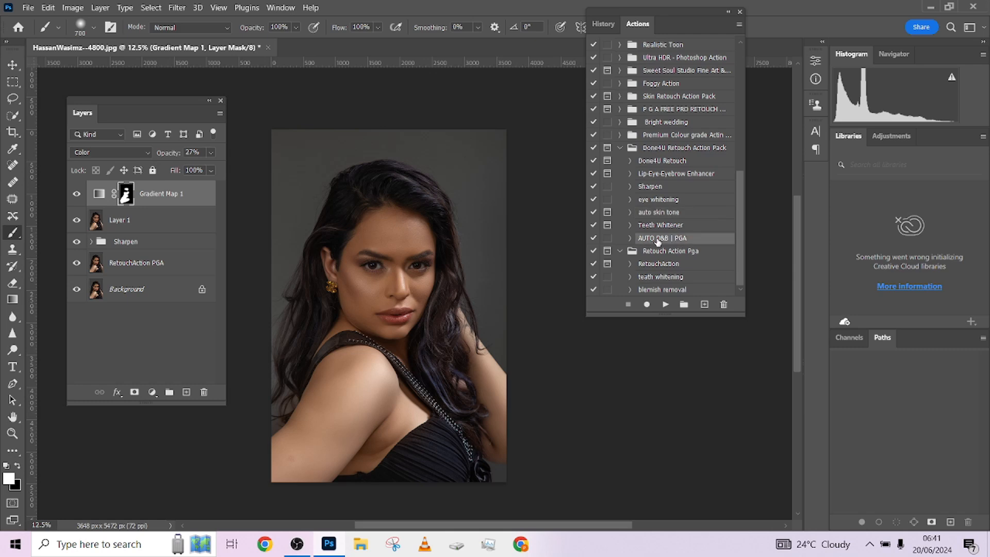
{"action": "left_click", "coordinate": [666, 304]}
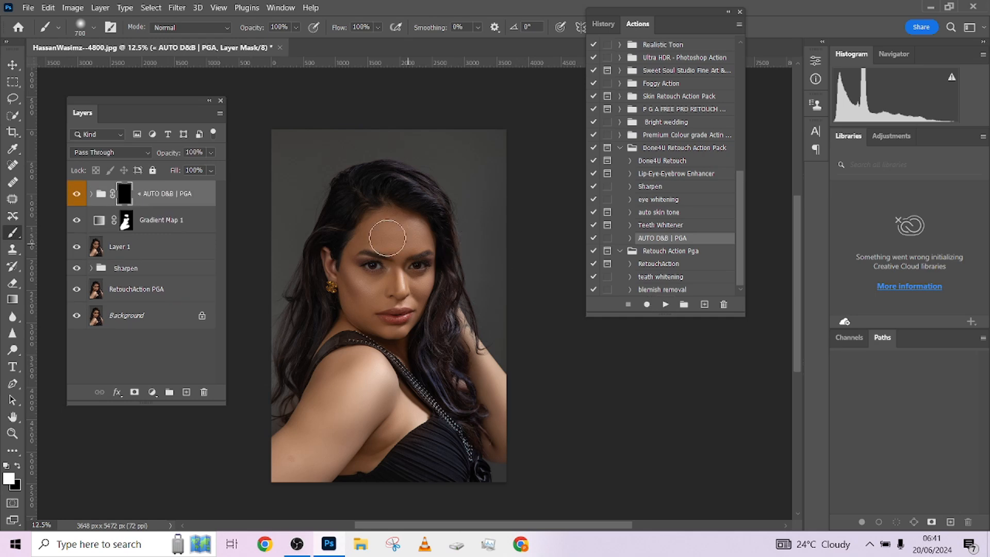
{"action": "key", "text": "bracketright"}
{"action": "key", "text": "bracketright"}
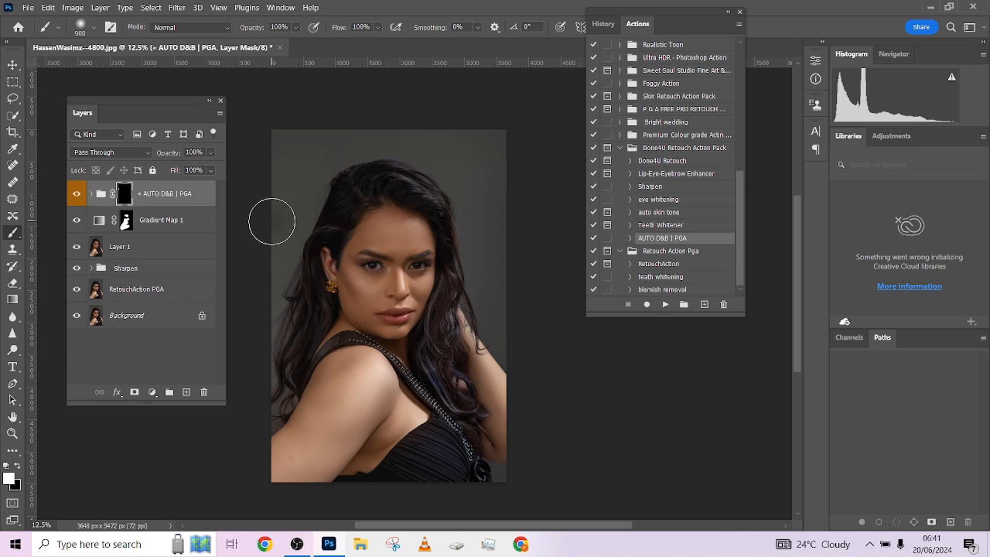
{"action": "mouse_move", "coordinate": [390, 233]}
{"action": "left_mouse_down"}
{"action": "mouse_move", "coordinate": [370, 289]}
{"action": "mouse_move", "coordinate": [424, 212]}
{"action": "mouse_move", "coordinate": [365, 197]}
{"action": "left_mouse_up"}
Compare the complete retouch with the Background layer alone, viewing the face close up and the whole picture
{"action": "key", "text": "ctrl+plus"}
{"action": "key", "text": "ctrl+plus"}
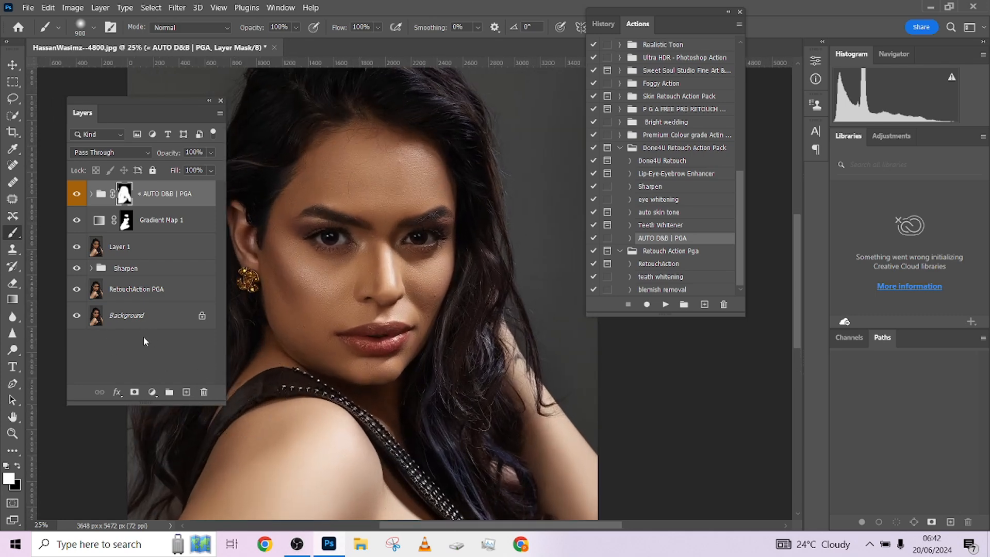
{"action": "left_click", "coordinate": [76, 316], "text": "alt"}
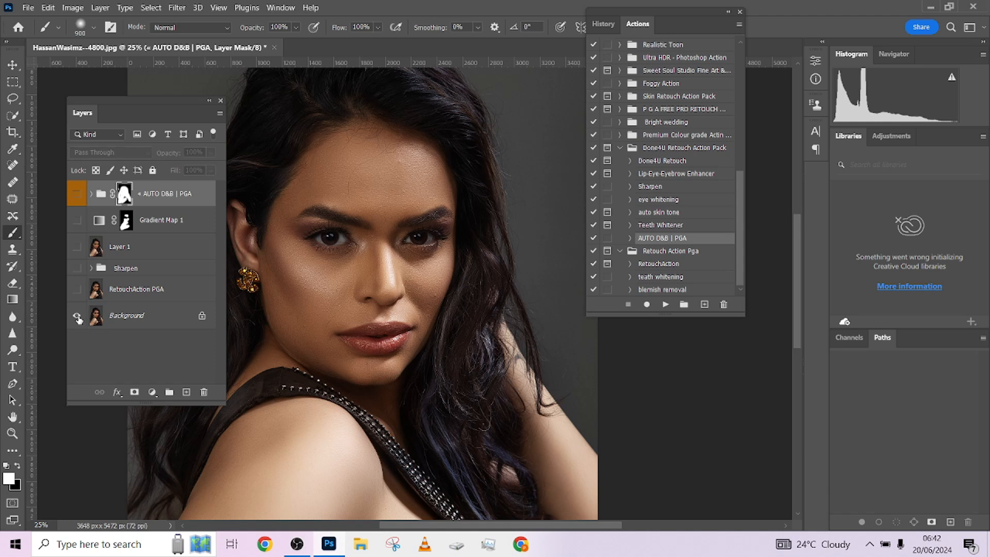
{"action": "left_click", "coordinate": [77, 316], "text": "alt"}
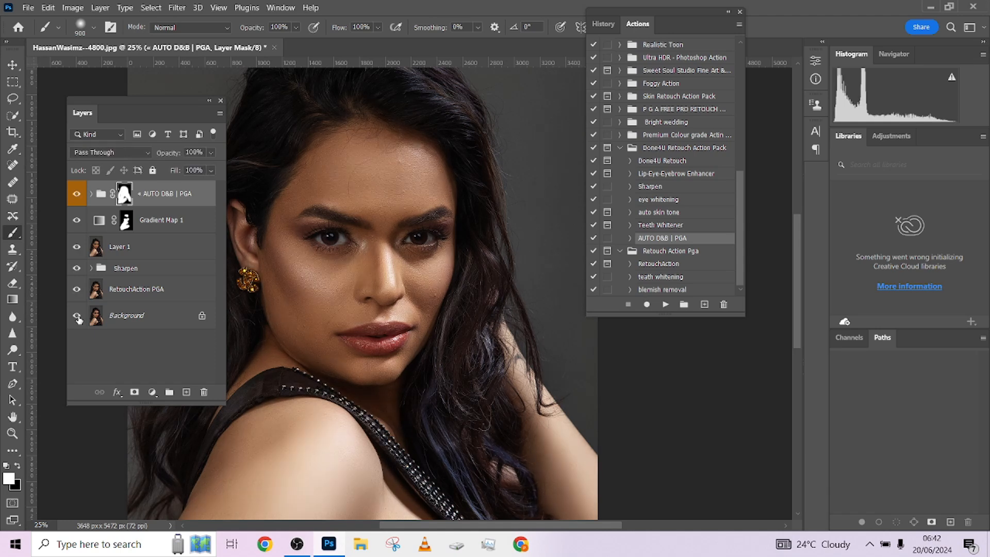
{"action": "left_click", "coordinate": [77, 316], "text": "alt"}
{"action": "left_click", "coordinate": [77, 316], "text": "alt"}
{"action": "left_click", "coordinate": [77, 316], "text": "alt"}
{"action": "left_click", "coordinate": [77, 316], "text": "alt"}
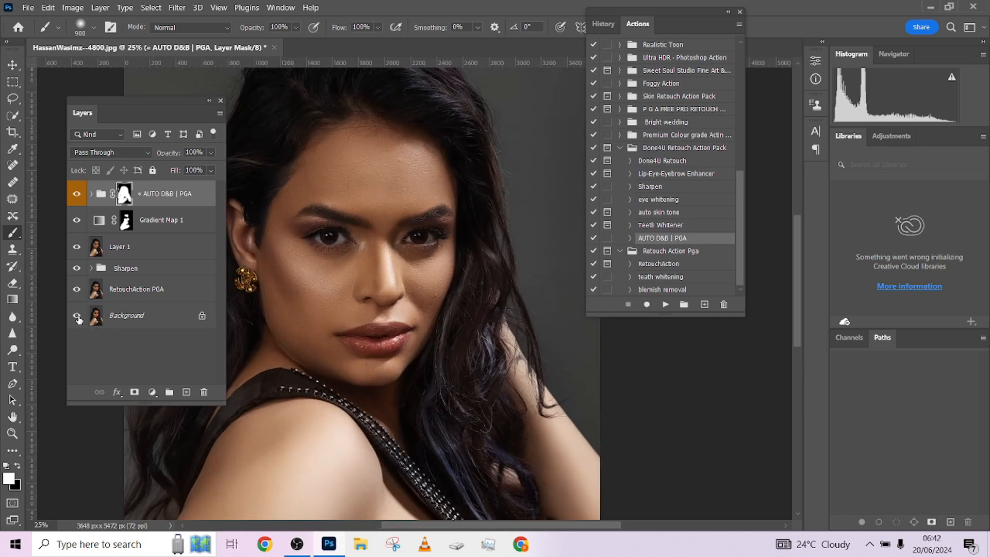
{"action": "key", "text": "ctrl+plus"}
{"action": "key", "text": "ctrl+plus"}
{"action": "key", "text": "ctrl+minus"}
{"action": "key", "text": "ctrl+minus"}
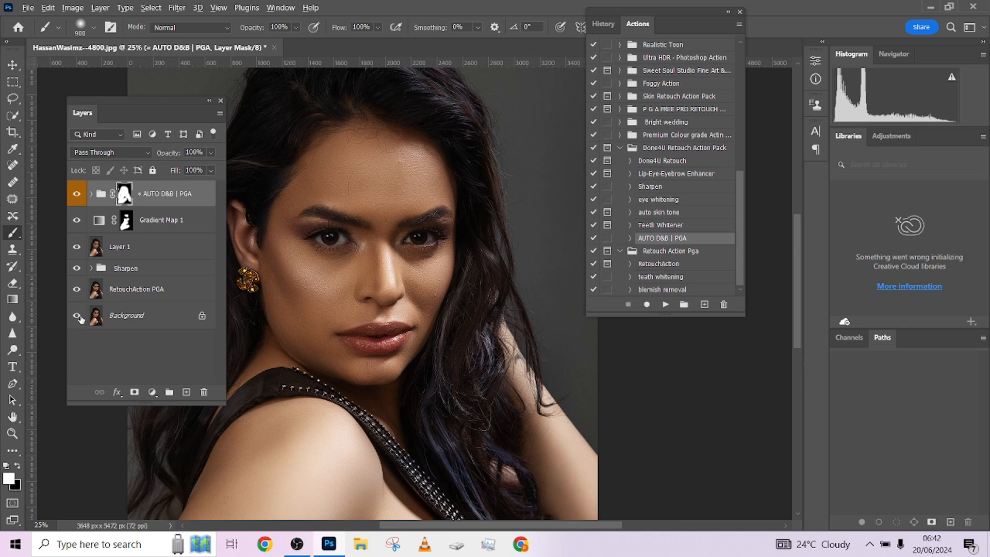
{"action": "left_click", "coordinate": [77, 317], "text": "alt"}
{"action": "left_click", "coordinate": [77, 317], "text": "alt"}
{"action": "left_click", "coordinate": [77, 317], "text": "alt"}
{"action": "left_click", "coordinate": [77, 317], "text": "alt"}
{"action": "key", "text": "ctrl+minus"}
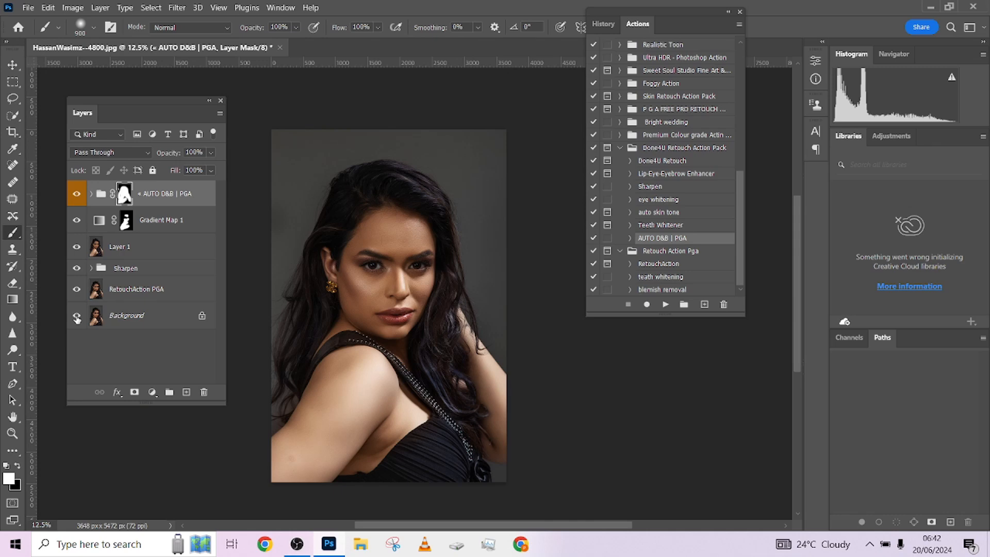
Inspect the retouched portrait at several zoom levels and check it again against the unretouched Background layer
{"action": "key", "text": "ctrl+plus"}
{"action": "key", "text": "ctrl+plus"}
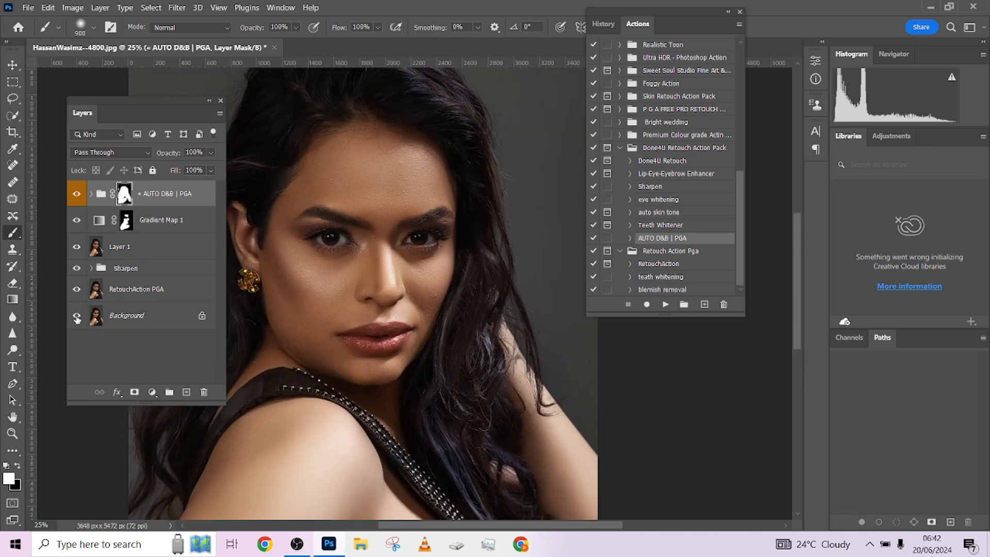
{"action": "key", "text": "ctrl+minus"}
{"action": "key", "text": "ctrl+plus"}
{"action": "key", "text": "ctrl+plus"}
{"action": "key", "text": "ctrl+minus"}
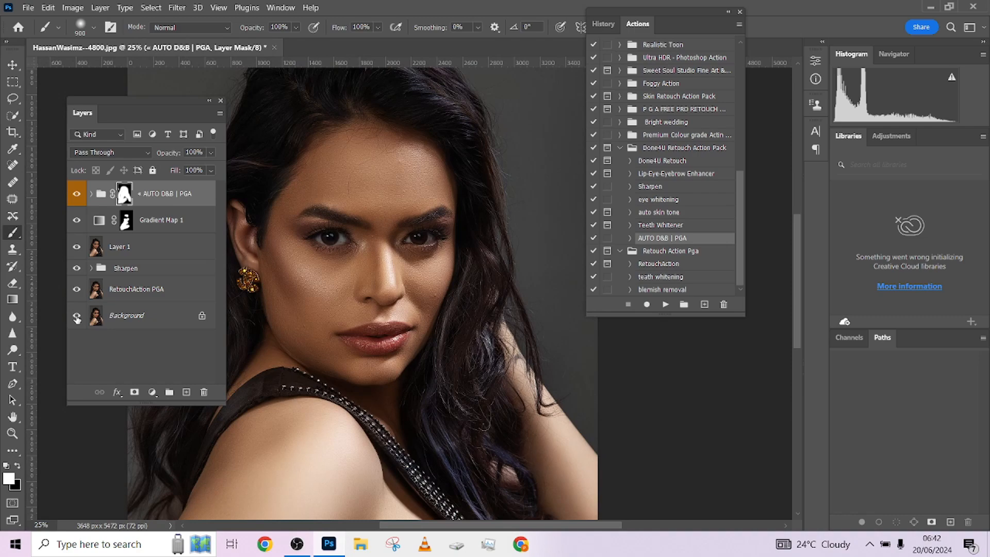
{"action": "key", "text": "ctrl+minus"}
{"action": "key", "text": "ctrl+minus"}
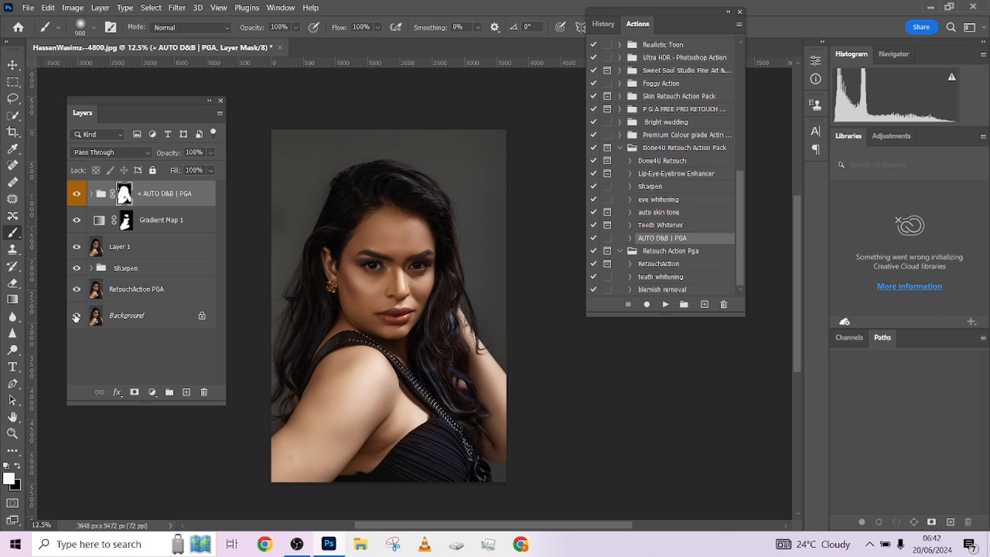
{"action": "key", "text": "ctrl+plus"}
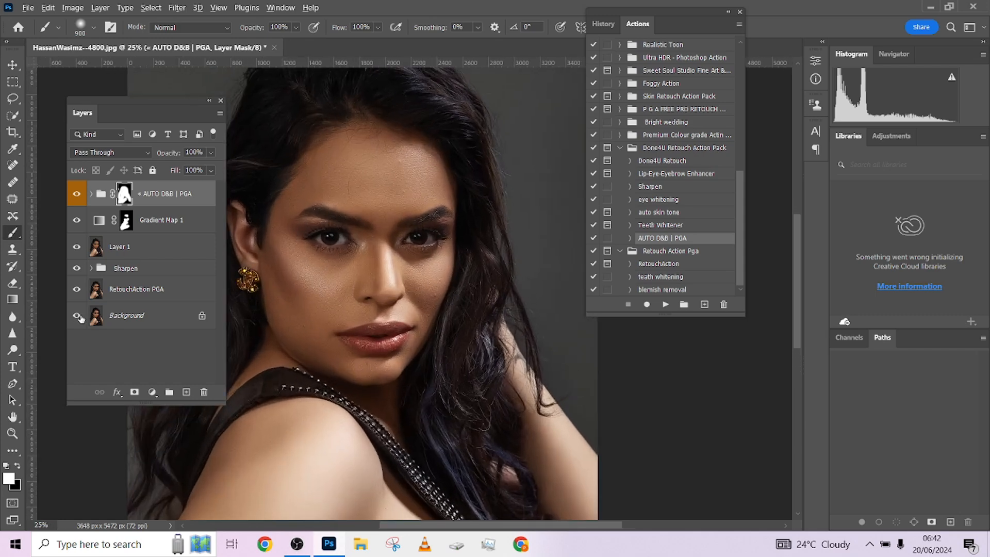
{"action": "left_click", "coordinate": [76, 317], "text": "alt"}
{"action": "left_click", "coordinate": [76, 317], "text": "alt"}
{"action": "left_click", "coordinate": [77, 317], "text": "alt"}
{"action": "left_click", "coordinate": [77, 317], "text": "alt"}
{"action": "key", "text": "ctrl+minus"}
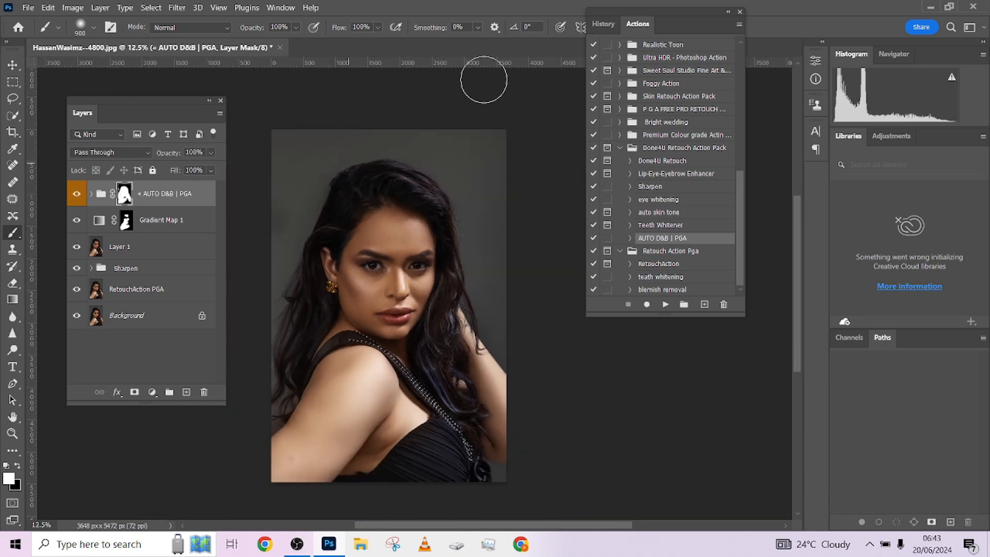
Save the finished retouch as a new history snapshot named Retouchaction
{"action": "left_click", "coordinate": [609, 25]}
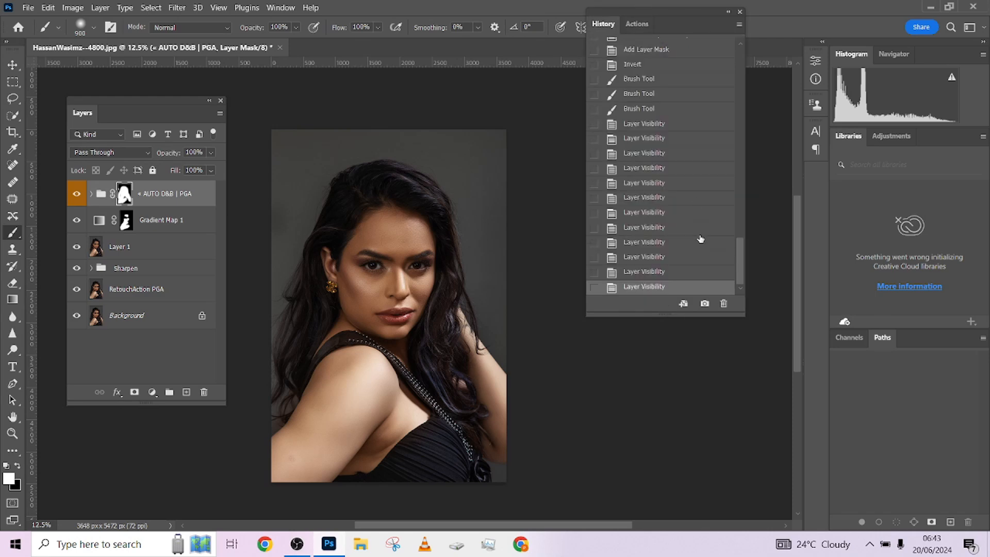
{"action": "left_click", "coordinate": [705, 305]}
{"action": "left_click_drag", "start_coordinate": [736, 274], "coordinate": [737, 48]}
{"action": "double_click", "coordinate": [638, 95]}
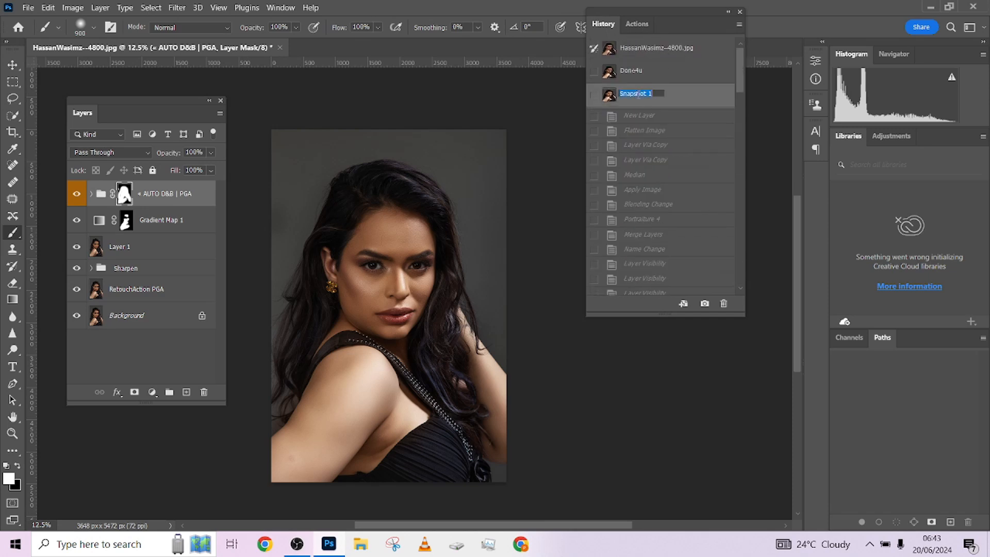
{"action": "type", "text": "Retouchaction"}
{"action": "key", "text": "Return"}
Compare the original image, the Done4u snapshot and the Retouchaction snapshot at several zoom levels
{"action": "key", "text": "ctrl+plus"}
{"action": "key", "text": "ctrl+plus"}
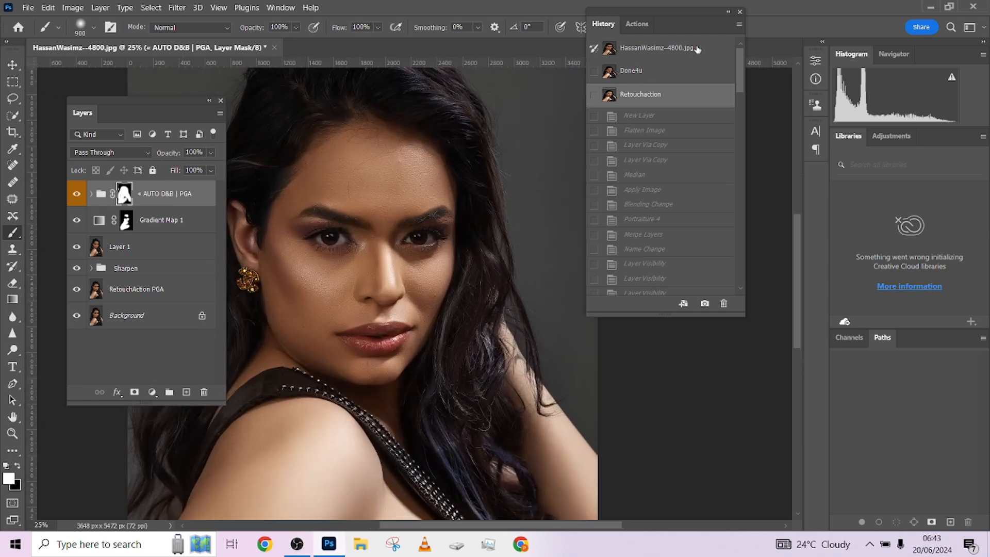
{"action": "key", "text": "ctrl+minus"}
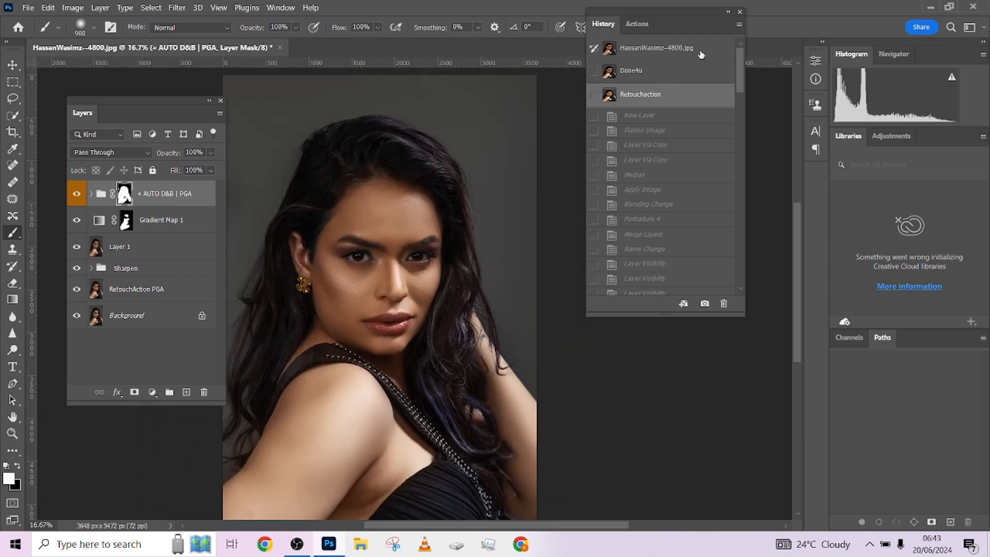
{"action": "left_click", "coordinate": [669, 50]}
{"action": "left_click", "coordinate": [653, 73]}
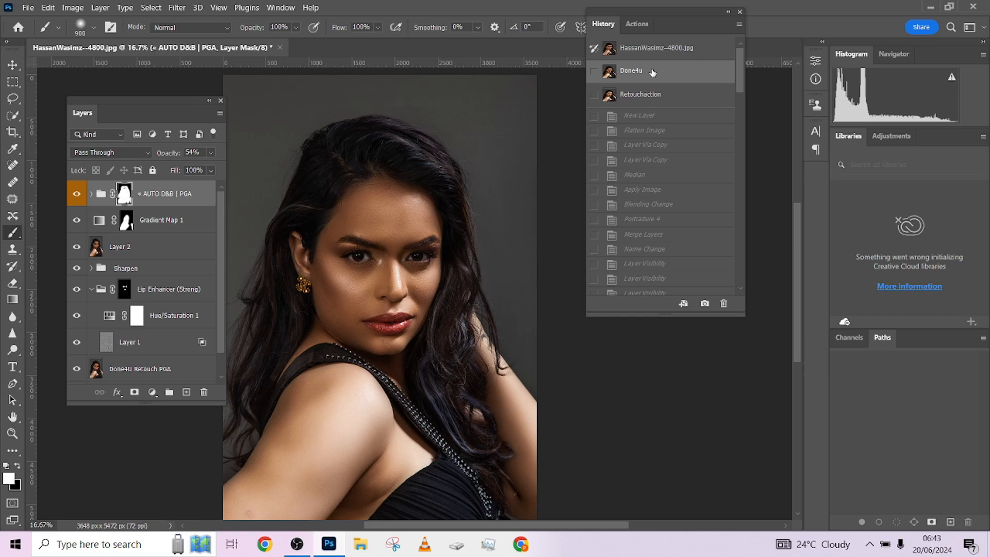
{"action": "key", "text": "ctrl+plus"}
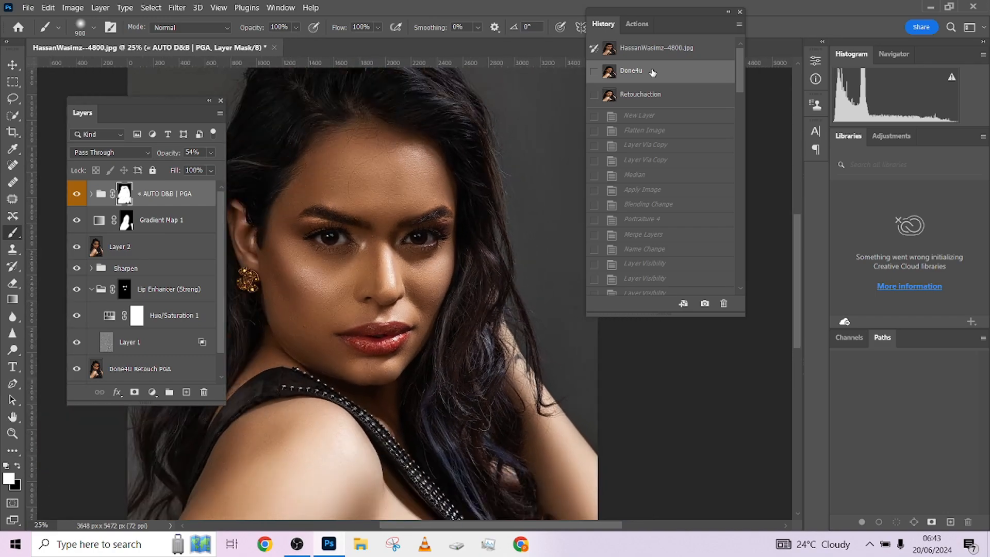
{"action": "key", "text": "ctrl+minus"}
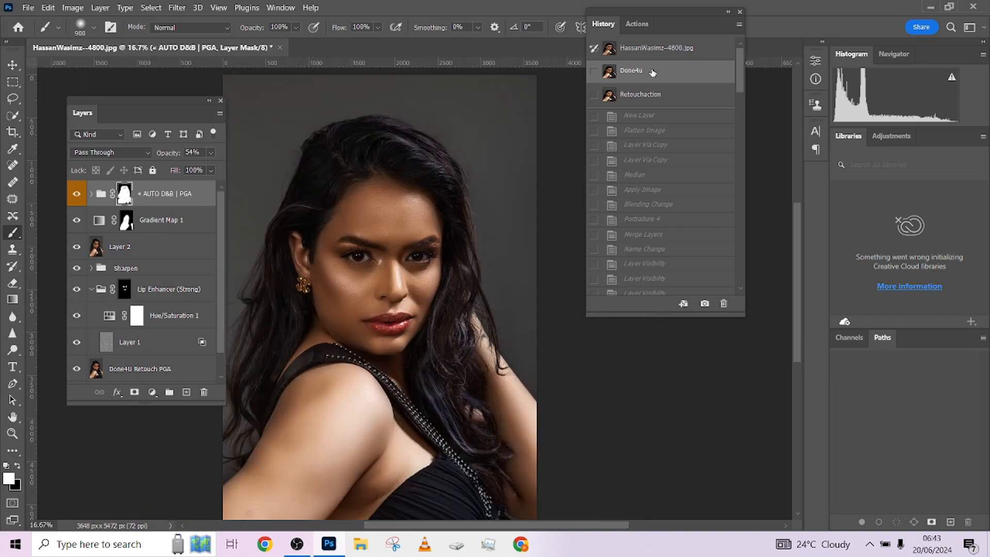
{"action": "left_click", "coordinate": [648, 101]}
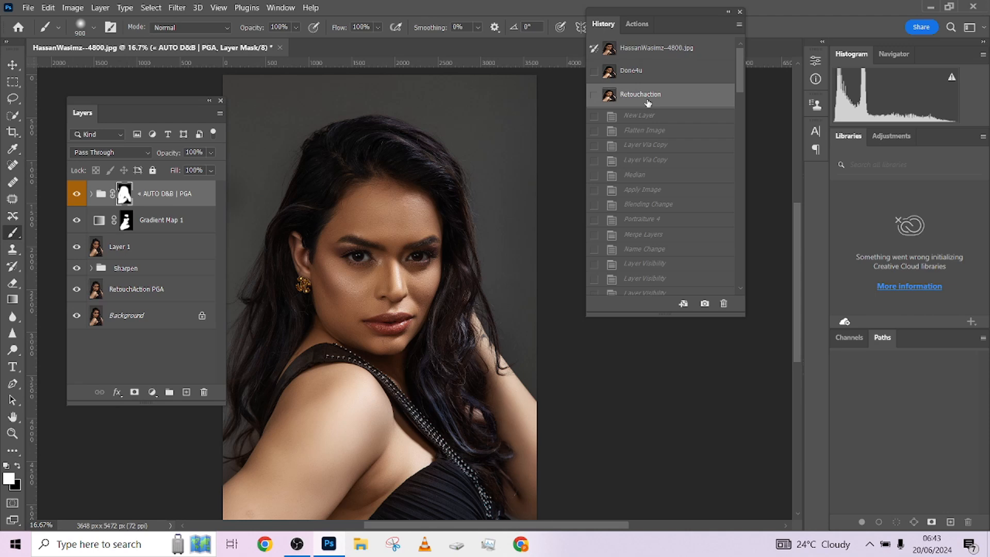
{"action": "key", "text": "ctrl+plus"}
{"action": "key", "text": "ctrl+minus"}
{"action": "key", "text": "ctrl+plus"}
{"action": "key", "text": "ctrl+plus"}
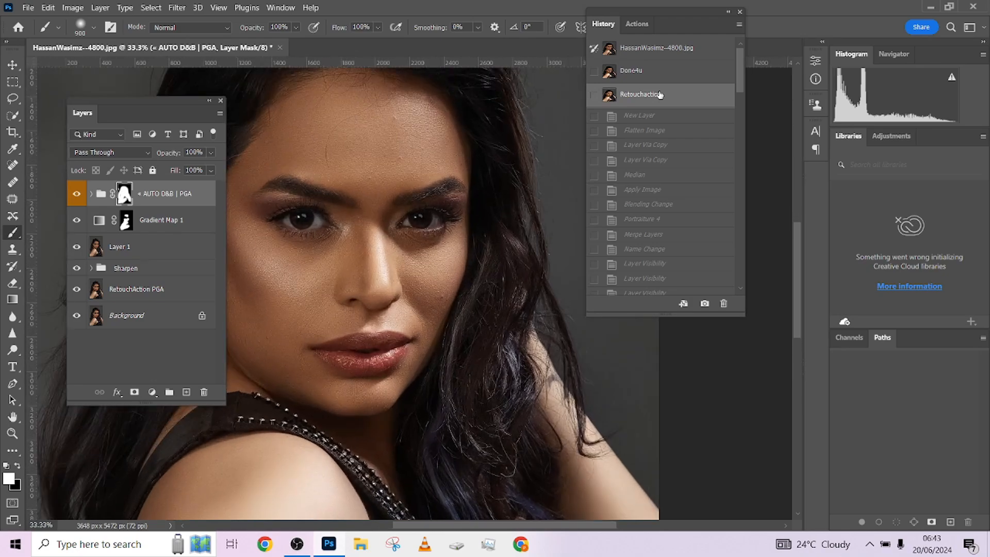
Compare the face in the Done4u snapshot with the Retouchaction snapshot, viewing the latter at closer and wider zoom
{"action": "key", "text": "ctrl+minus"}
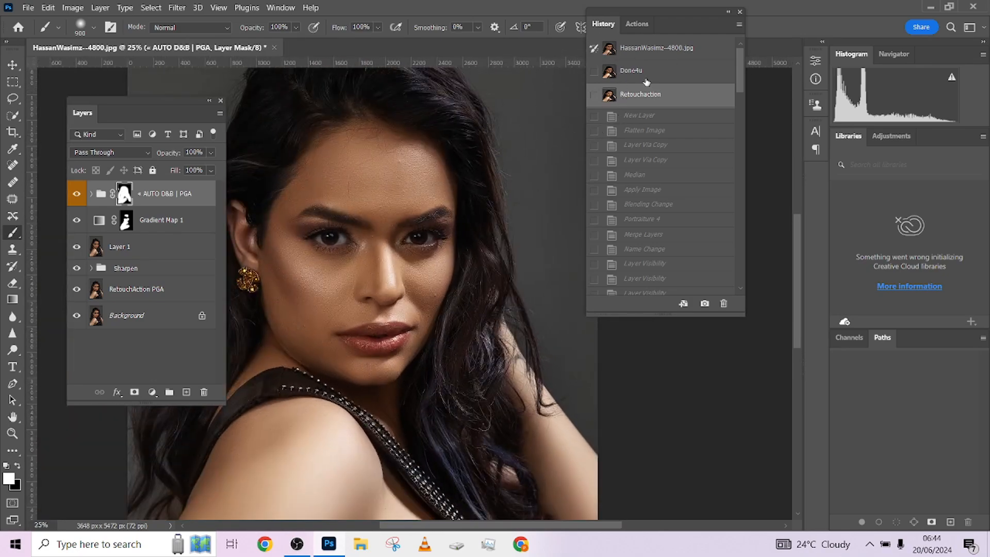
{"action": "left_click", "coordinate": [651, 81]}
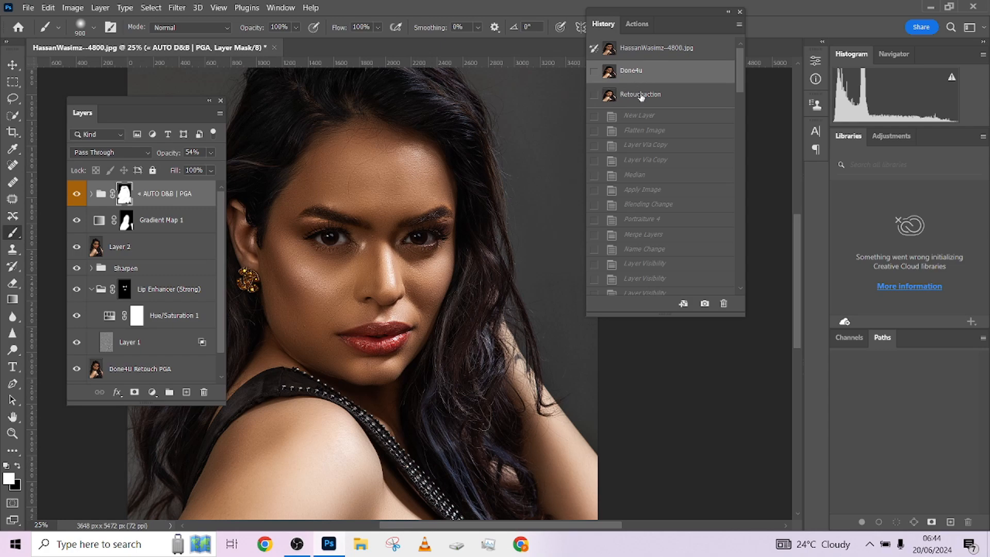
{"action": "left_click", "coordinate": [641, 95]}
{"action": "key", "text": "ctrl+plus"}
{"action": "key", "text": "ctrl+plus"}
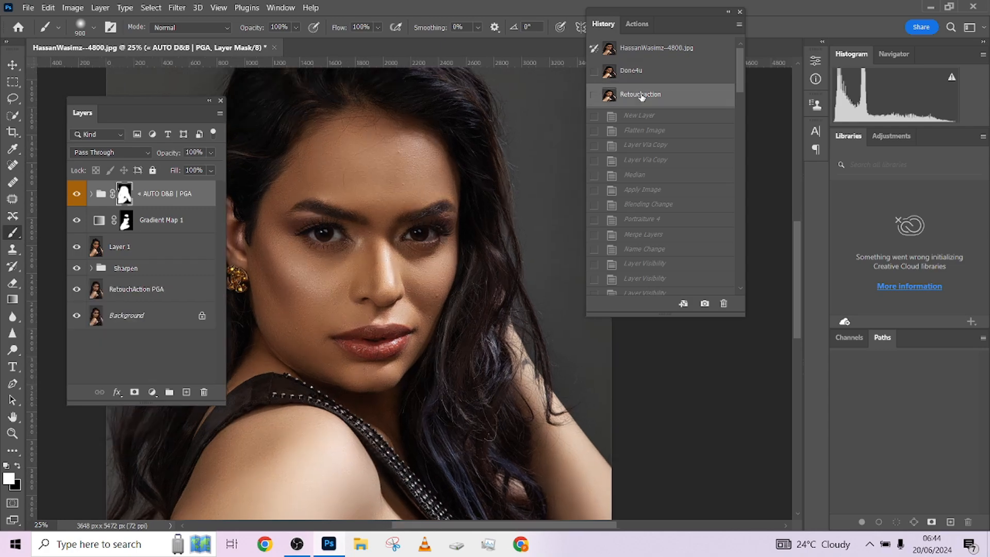
{"action": "key", "text": "ctrl+minus"}
{"action": "key", "text": "ctrl+minus"}
{"action": "key", "text": "ctrl+minus"}
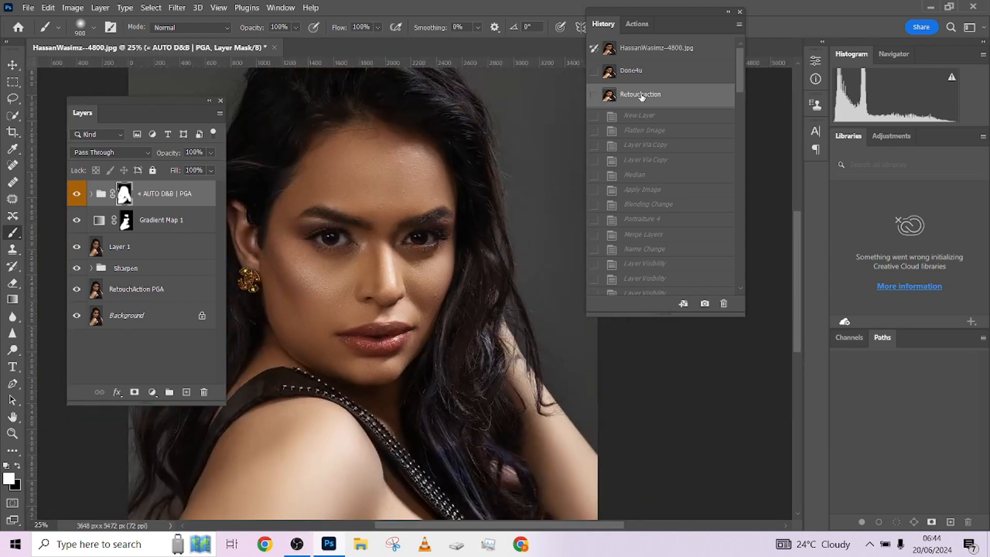
Review the Done4u snapshot, the original image and the Retouchaction snapshot in turn, ending on Retouchaction with the whole portrait in view
{"action": "left_click", "coordinate": [644, 71]}
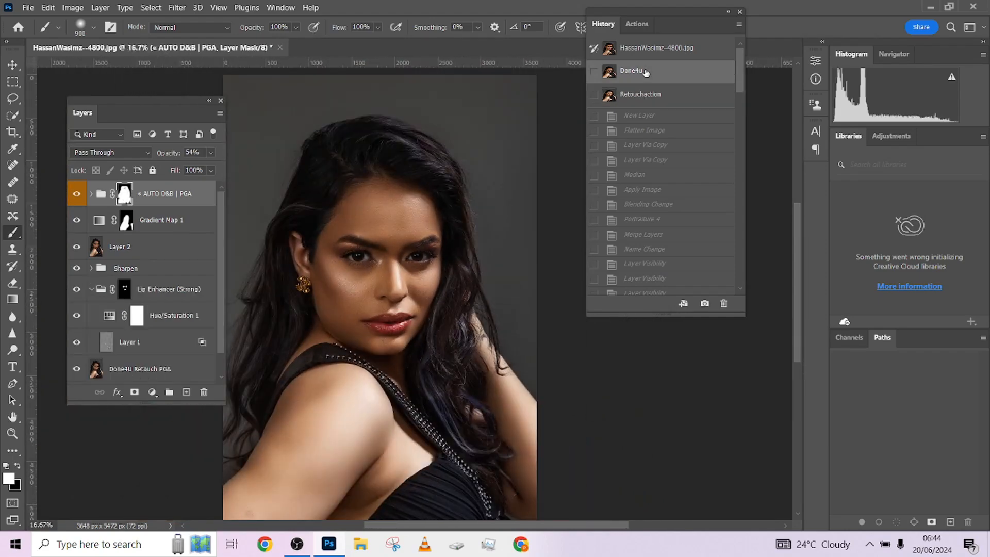
{"action": "left_click", "coordinate": [663, 47]}
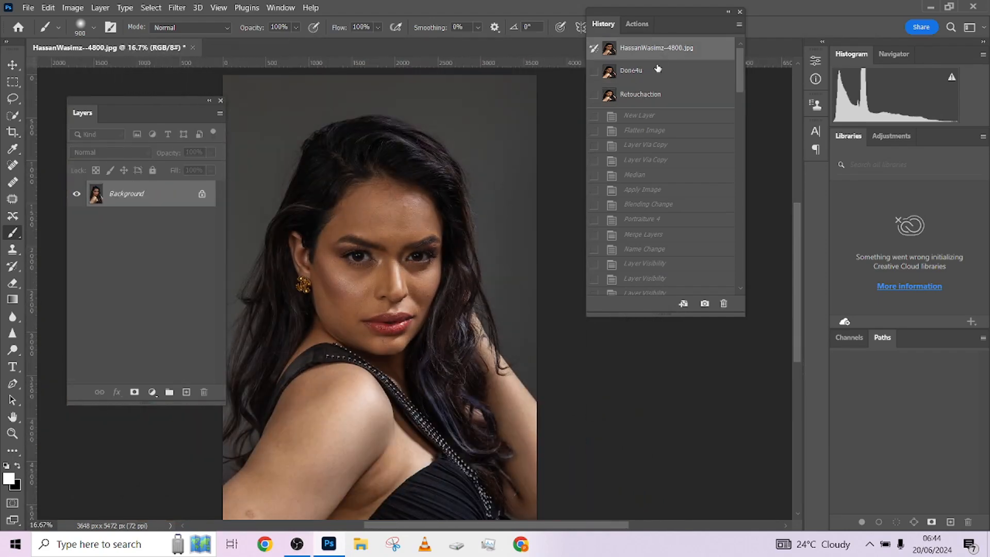
{"action": "left_click", "coordinate": [642, 72]}
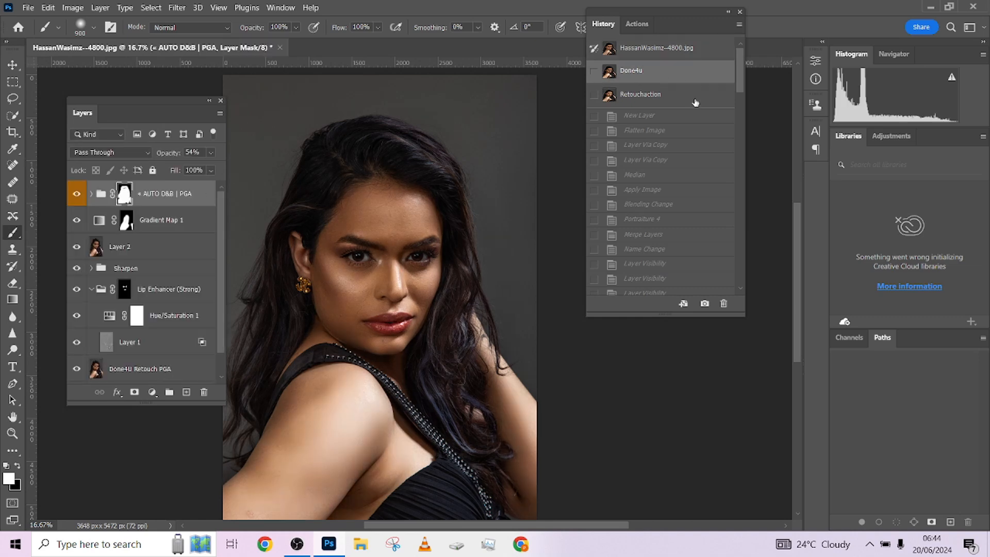
{"action": "left_click", "coordinate": [642, 97]}
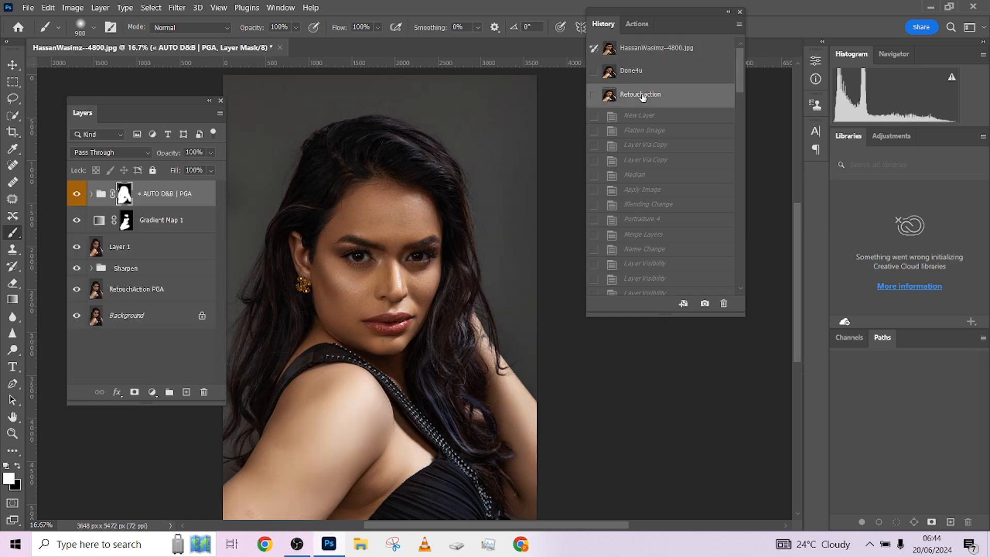
{"action": "key", "text": "ctrl+plus"}
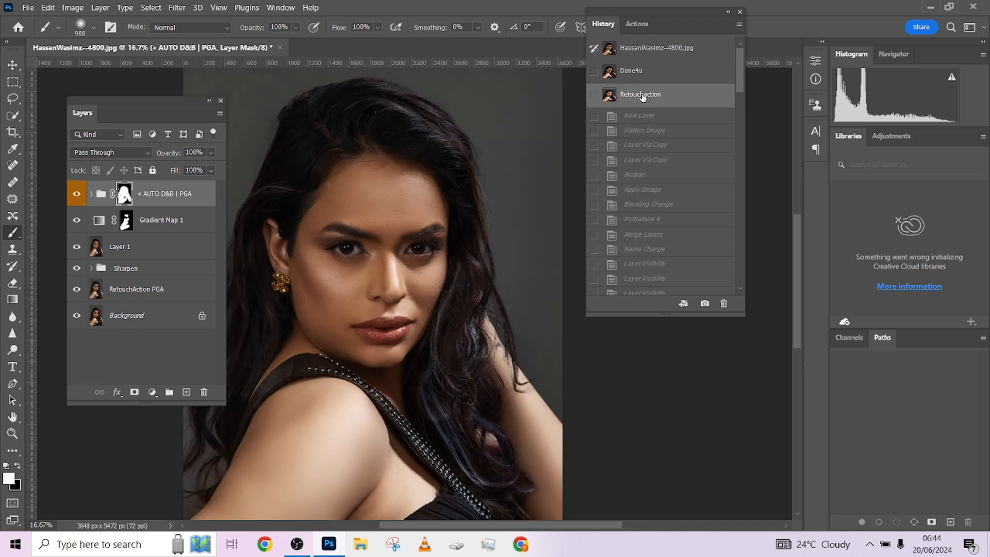
{"action": "key", "text": "ctrl+minus"}
{"action": "key", "text": "ctrl+minus"}
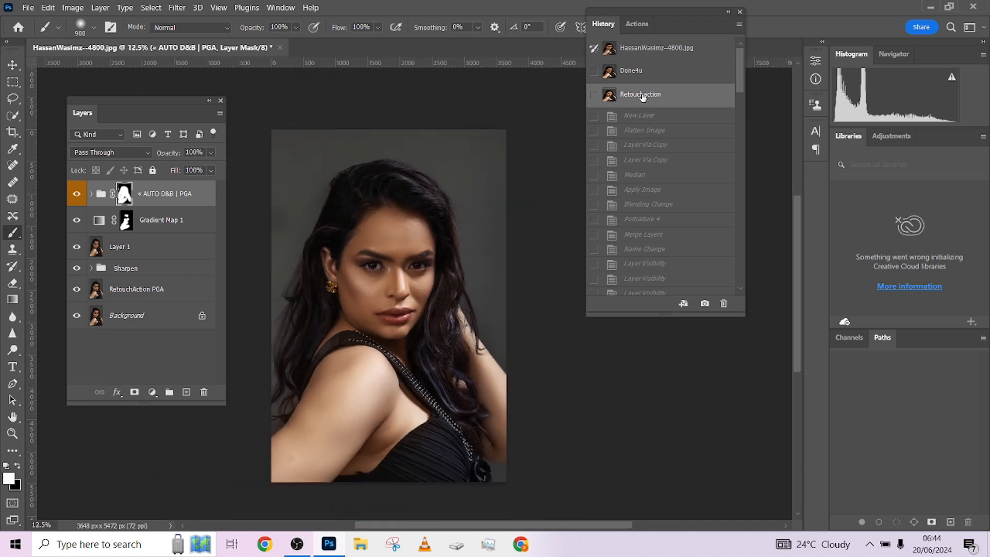